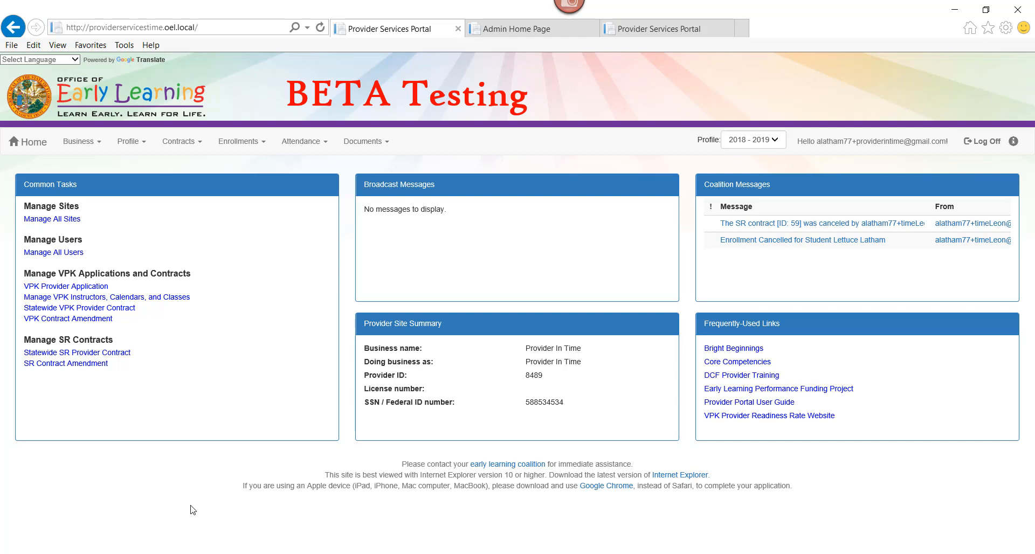
Step: Go to Attendance > Manage VPK Attendance to show class AF17's May 2018 roster calendar
left_click(314, 149)
mouse_move(378, 165)
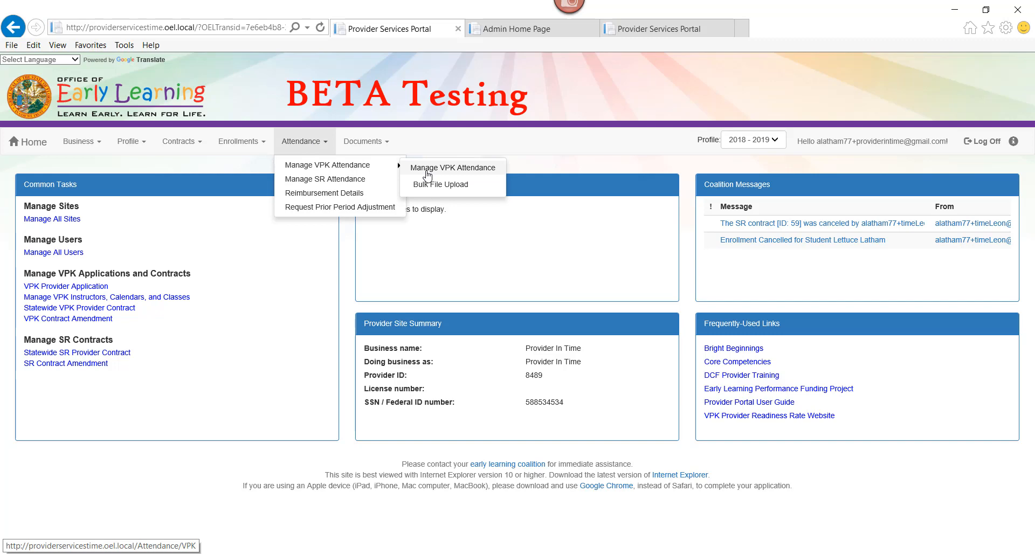
left_click(428, 171)
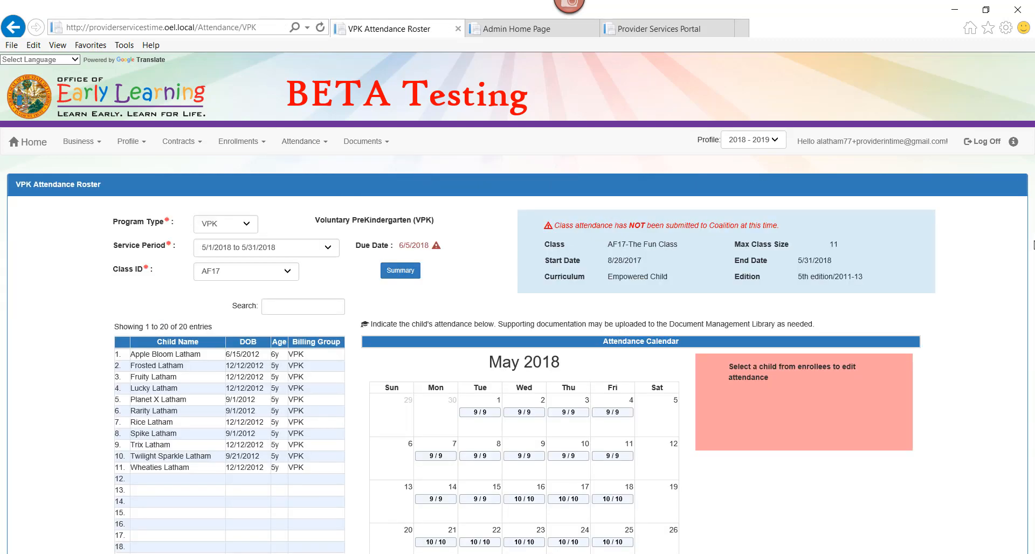
left_click(239, 230)
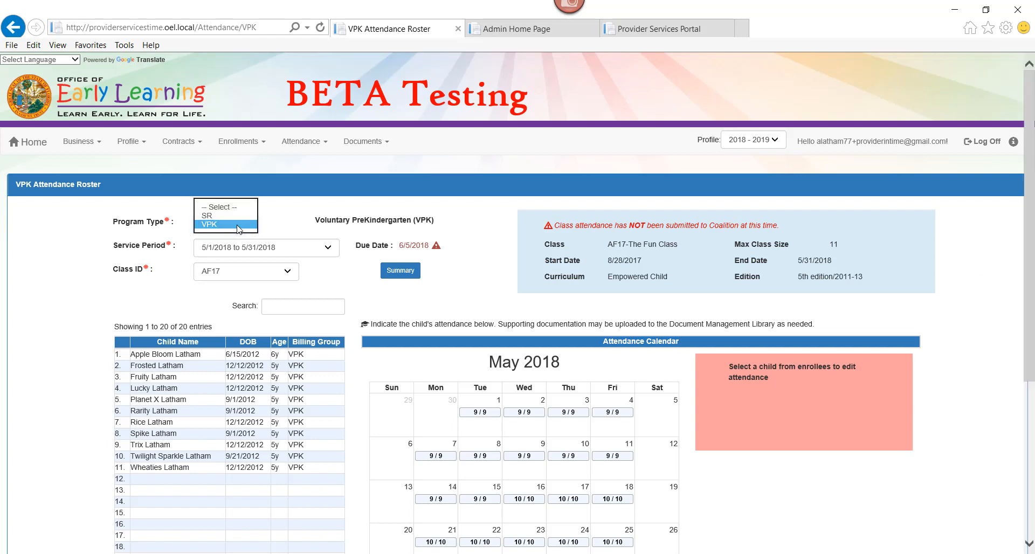
left_click(237, 226)
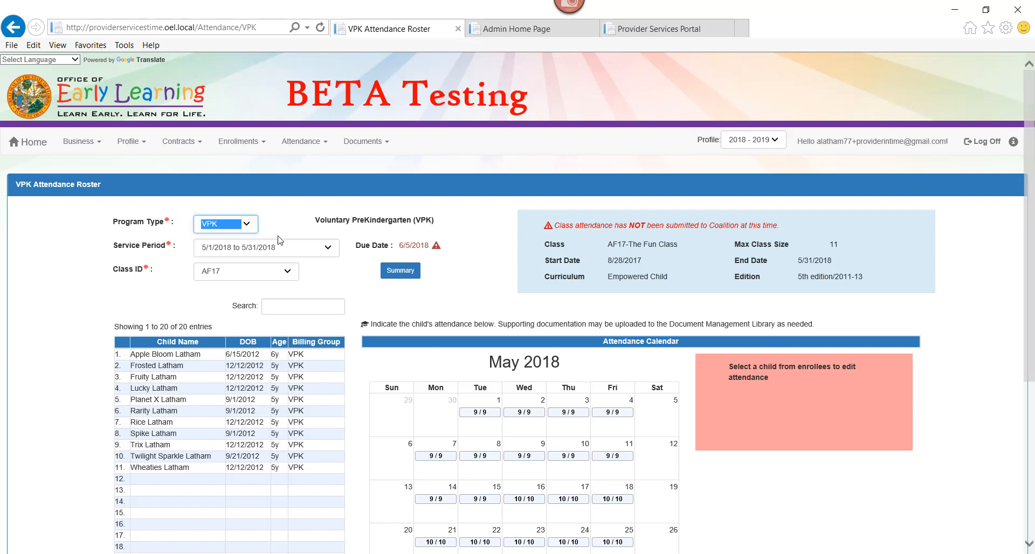
left_click(311, 250)
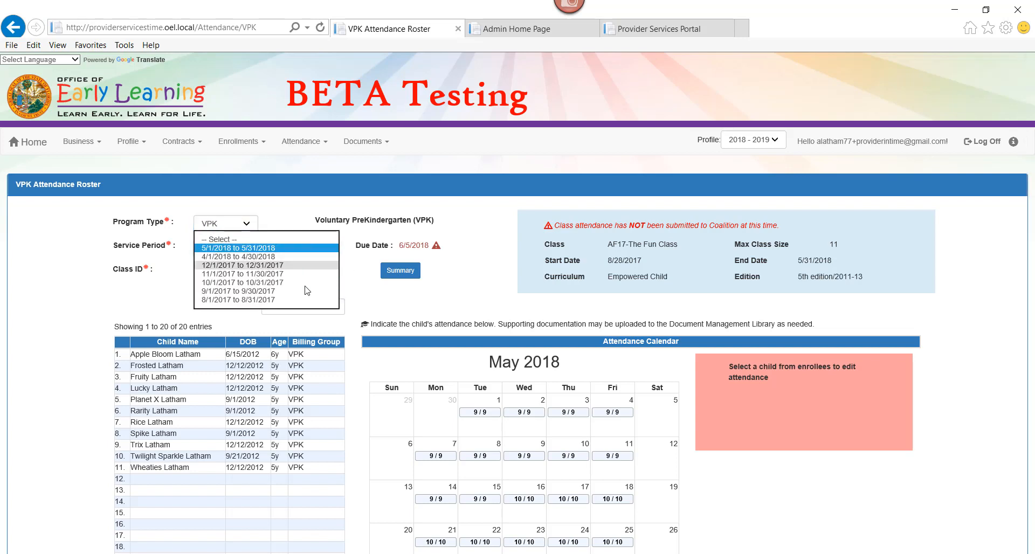
left_click(299, 248)
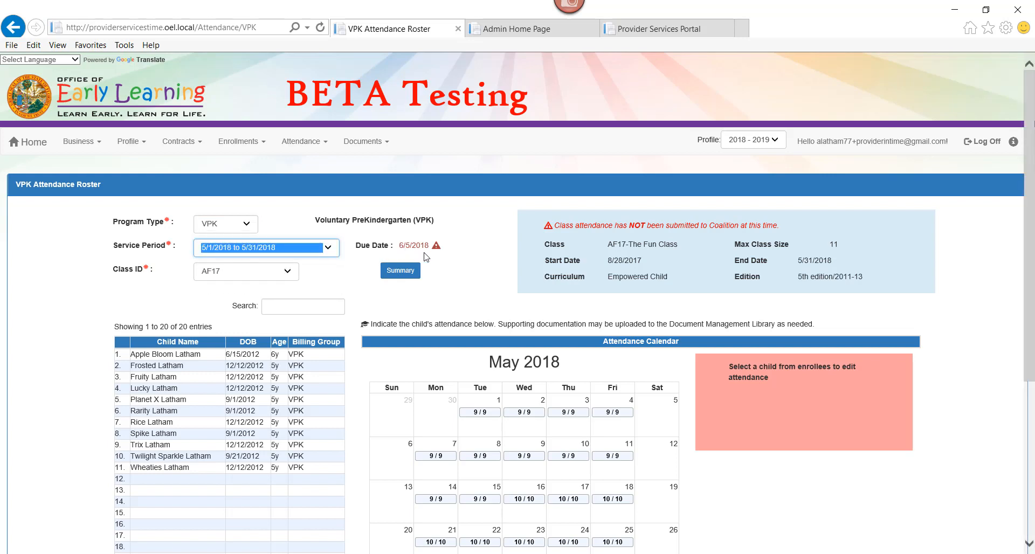
left_click(245, 274)
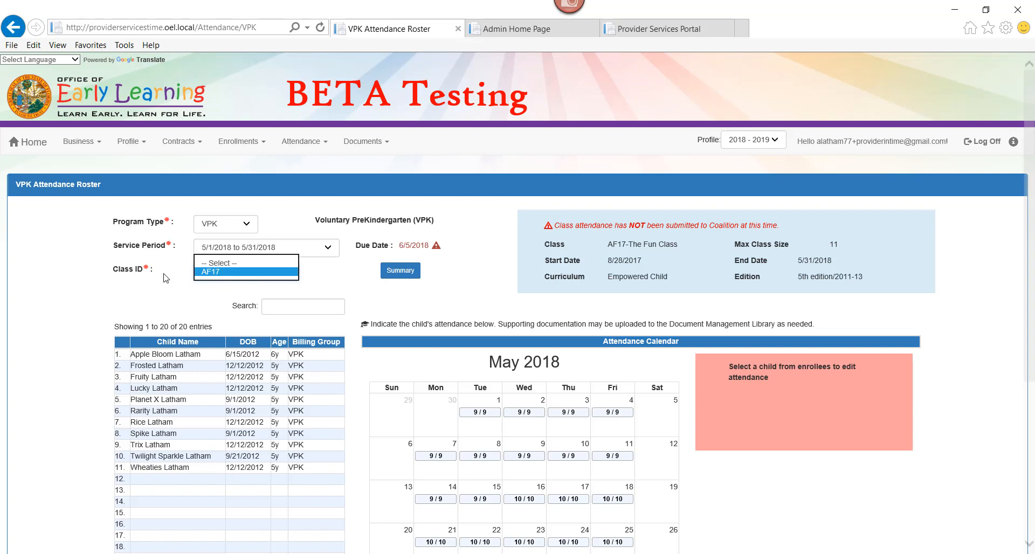
left_click(242, 272)
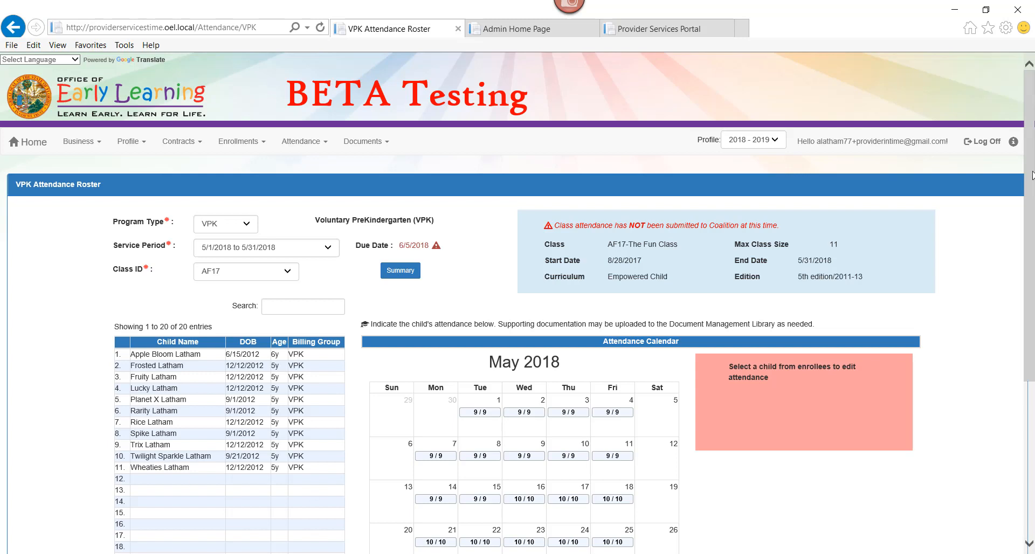
Step: Scroll to the bottom of the roster to see the full May calendar, legend and Save/Submit buttons
scroll(1029, 178, "down", 2)
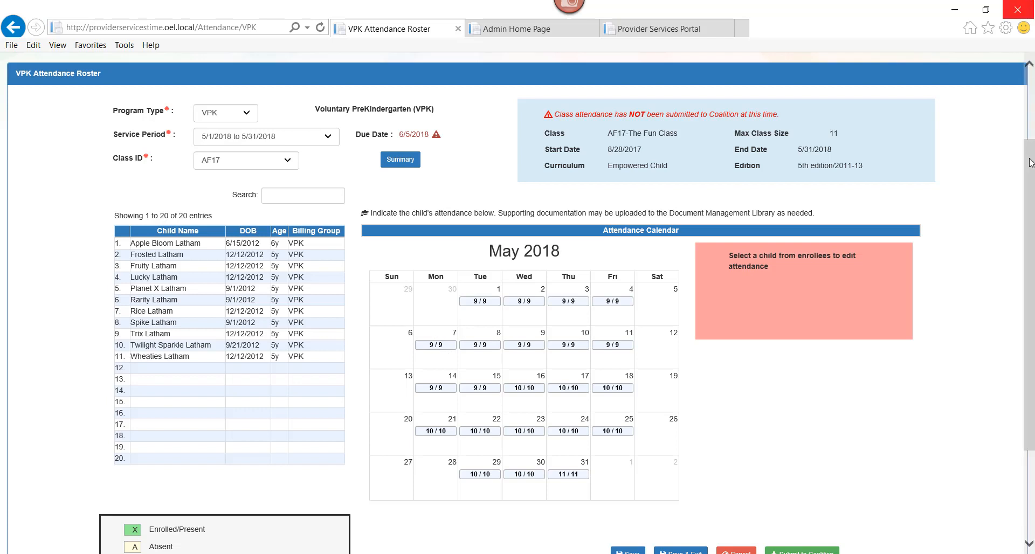
left_click_drag(1030, 156, 1032, 214)
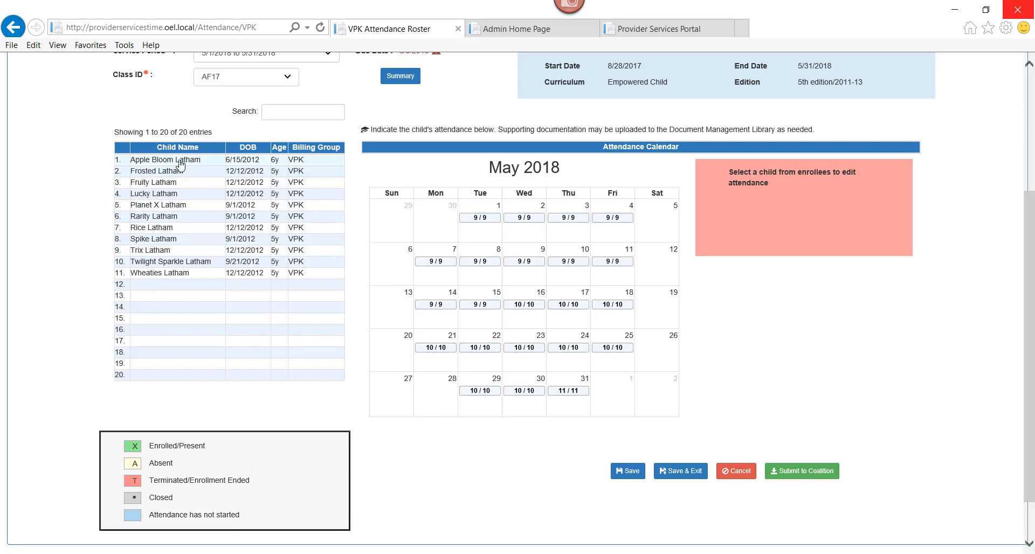
Step: Mark the first child absent on May 9 and May 16 and save
left_click(180, 163)
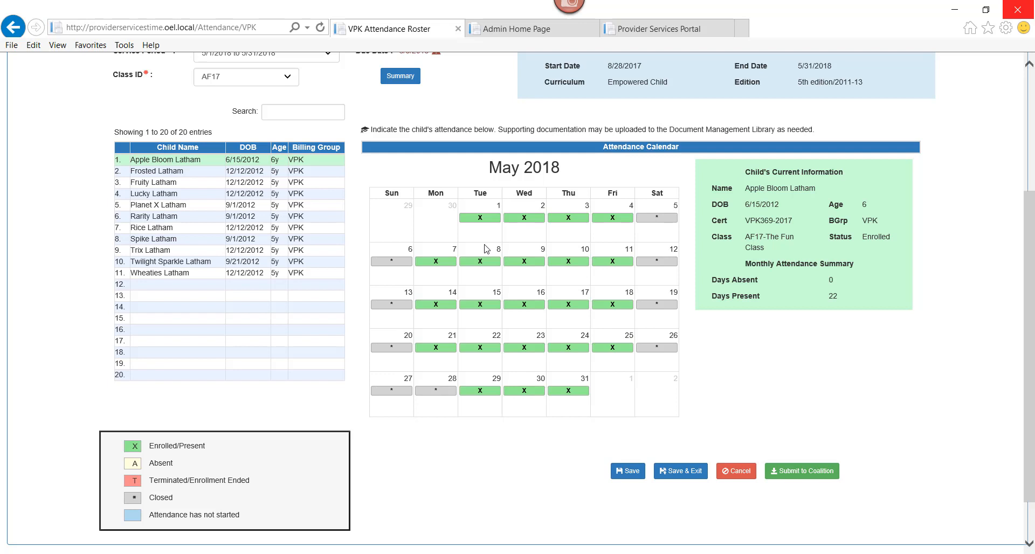
left_click(486, 263)
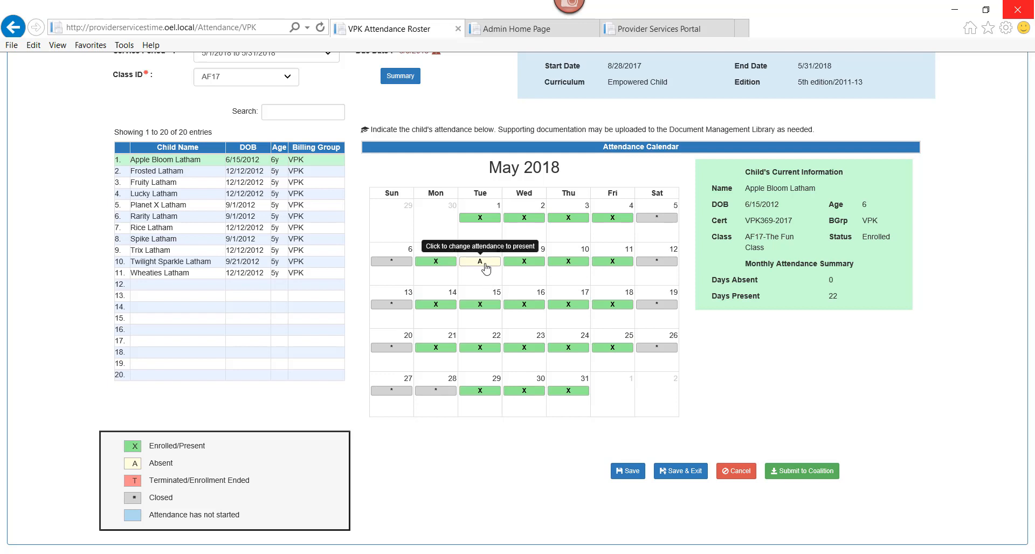
left_click(485, 266)
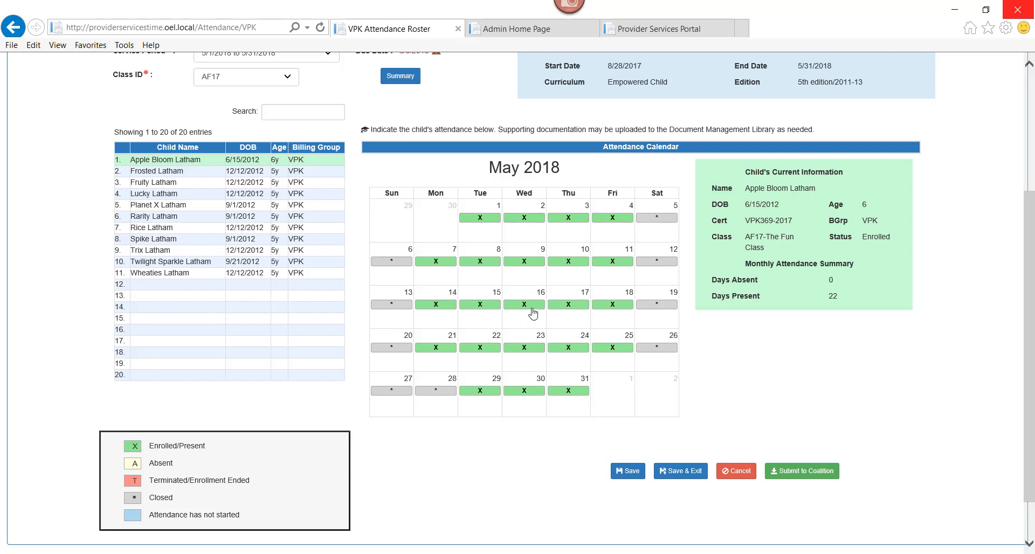
left_click(526, 264)
left_click(528, 305)
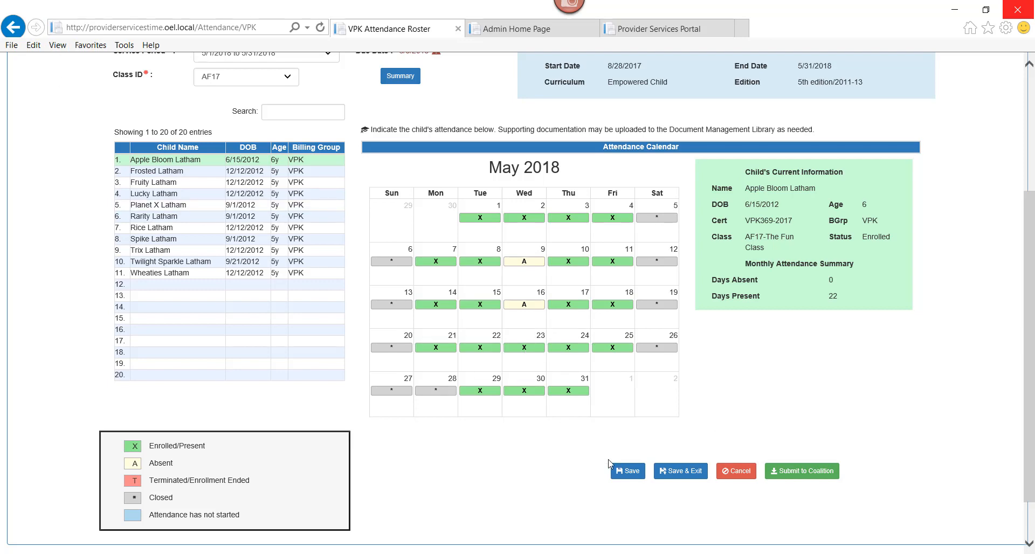
left_click(621, 472)
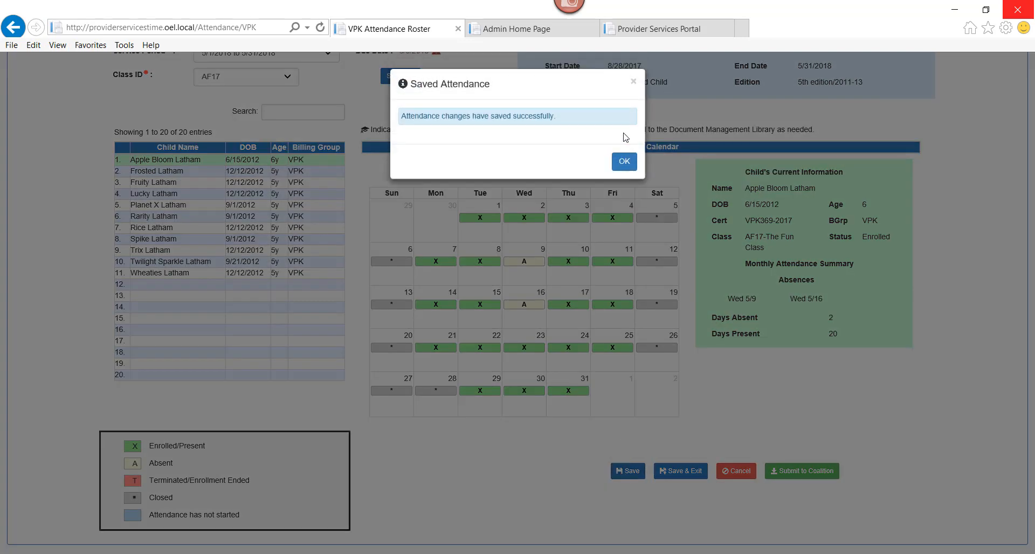
left_click(624, 162)
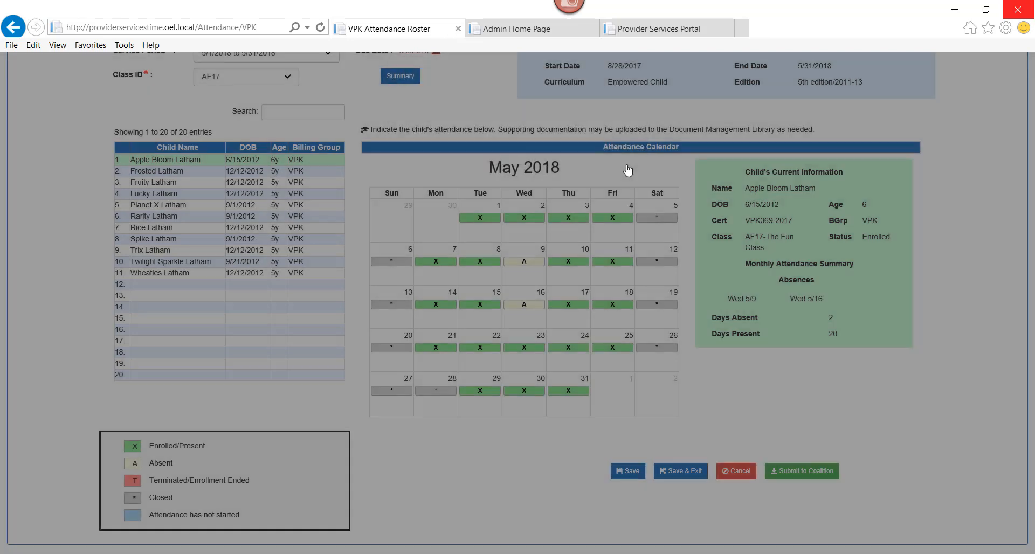
Step: Mark the second child absent on May 7, 14 and 21 and save
left_click(188, 173)
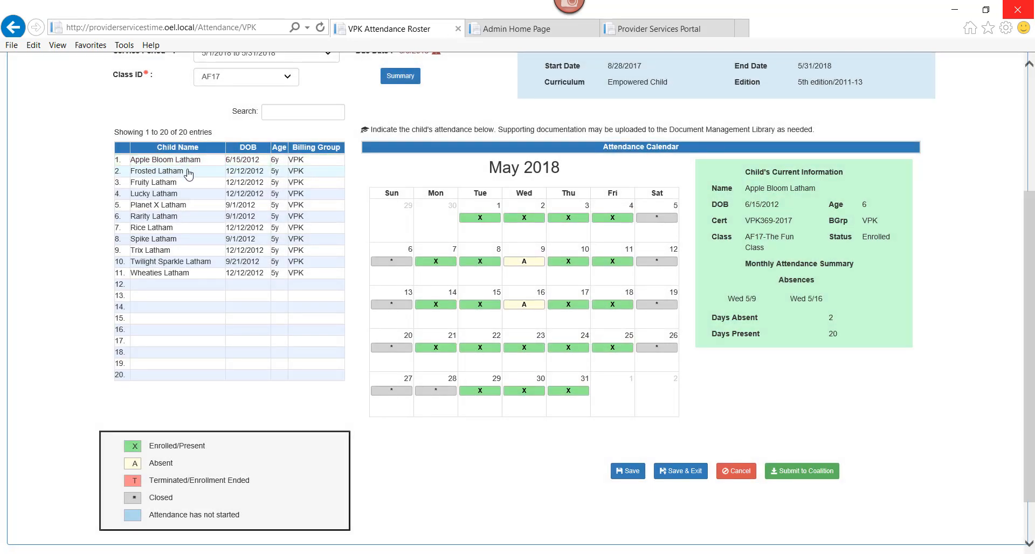
left_click(438, 261)
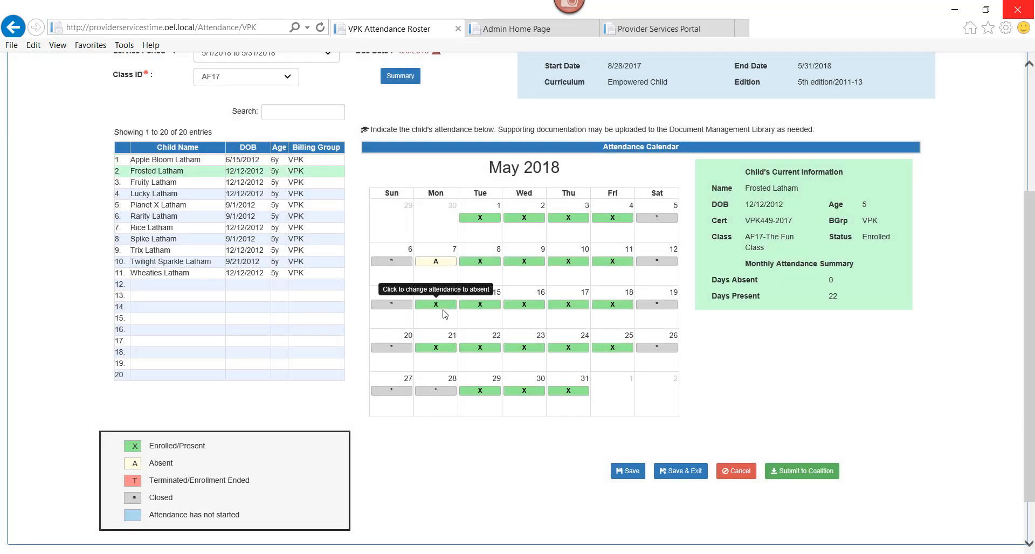
left_click(439, 306)
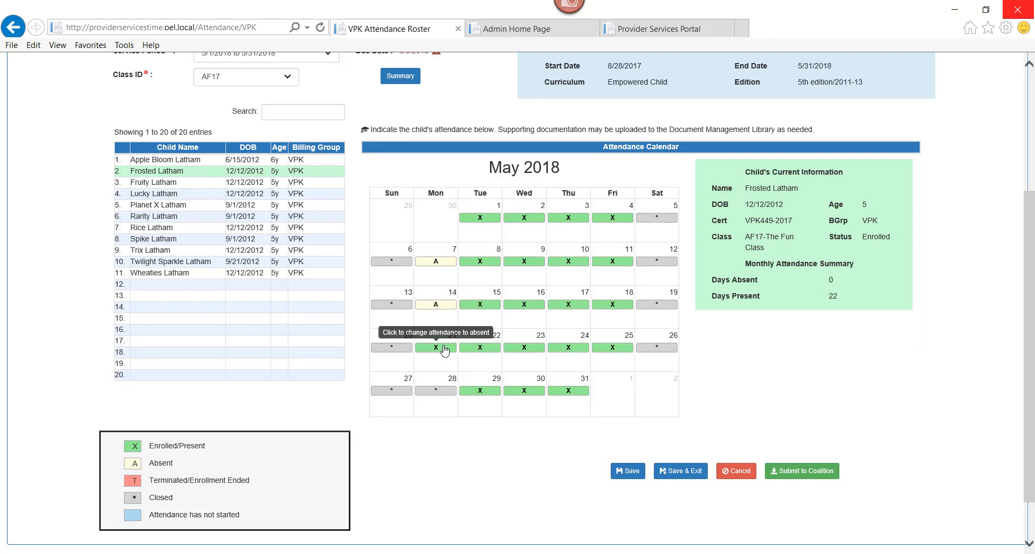
left_click(444, 346)
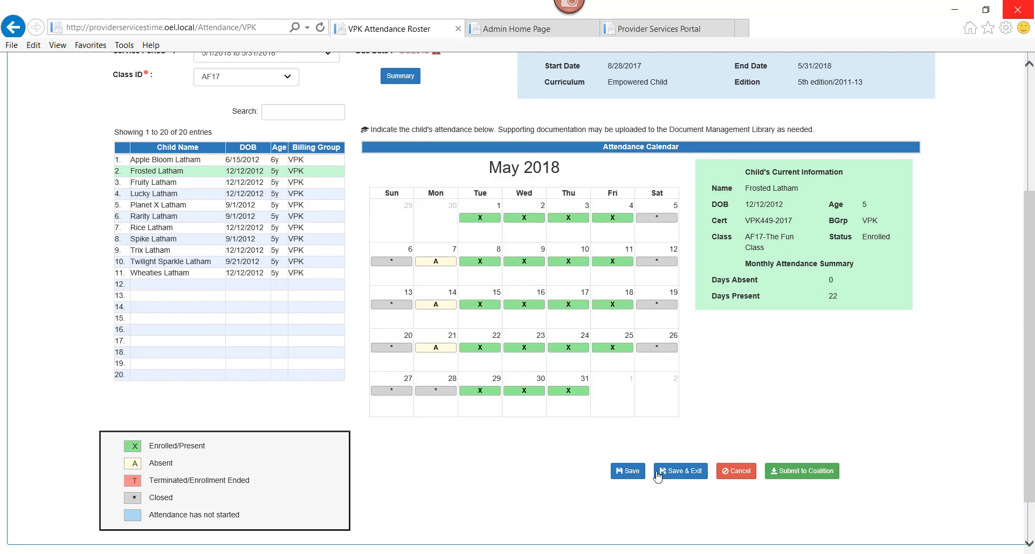
left_click(633, 474)
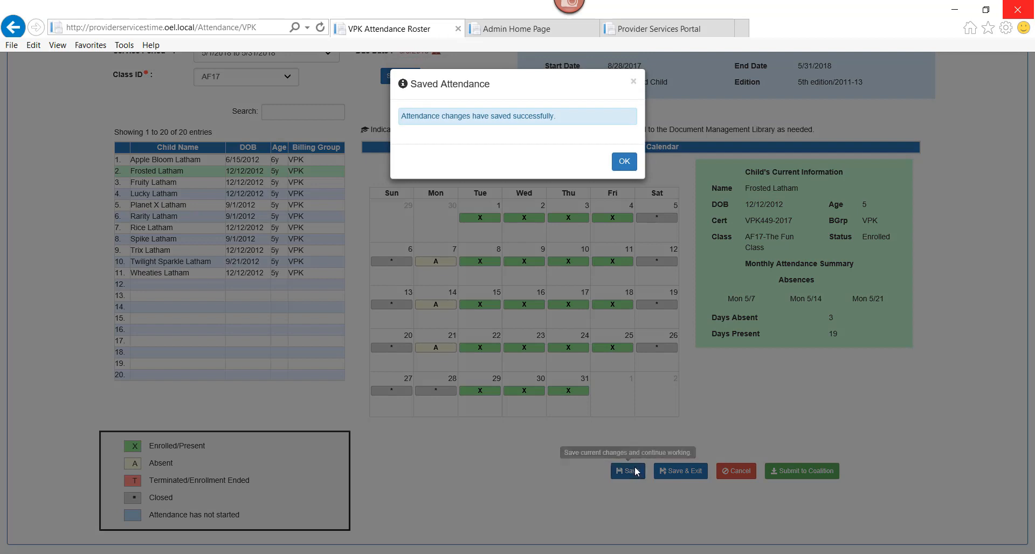
left_click(624, 161)
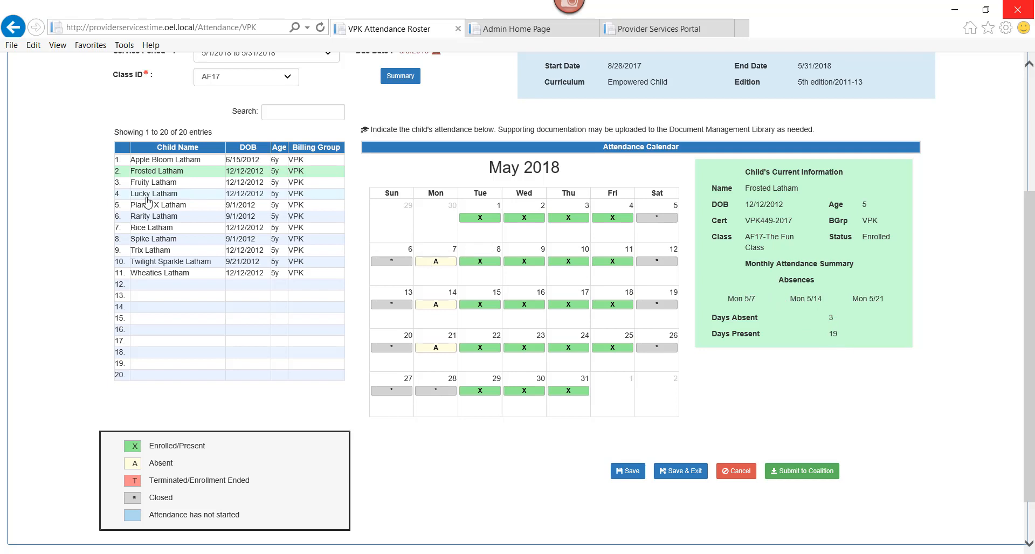
Step: Mark the fourth child absent on Fridays May 4, 11, 18 and 25 and save
double_click(164, 182)
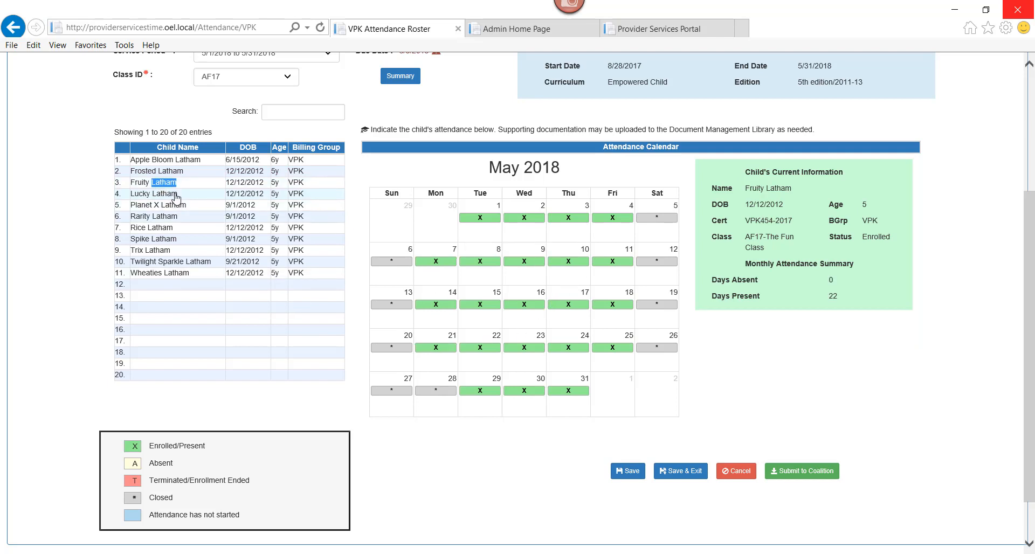
double_click(174, 194)
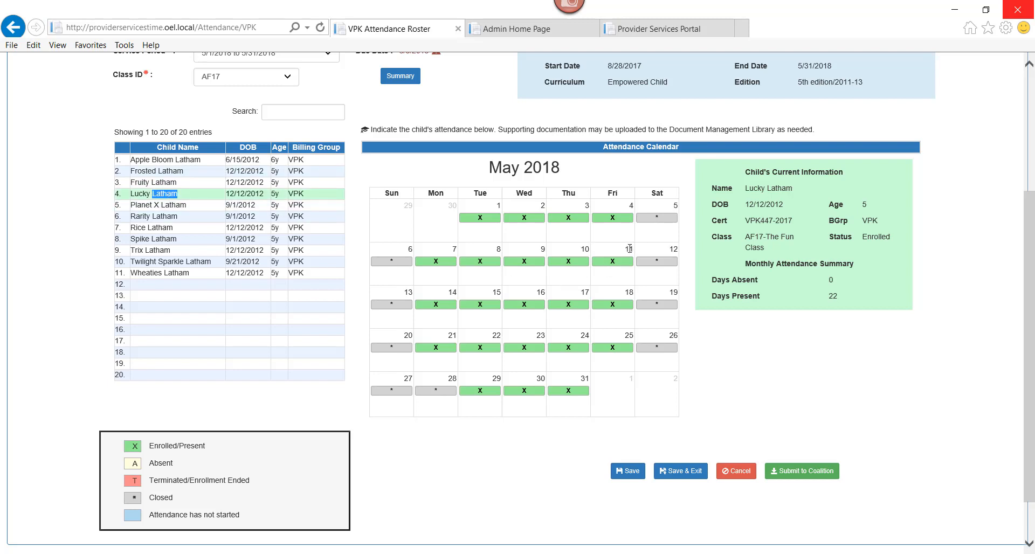
left_click(611, 218)
left_click(611, 261)
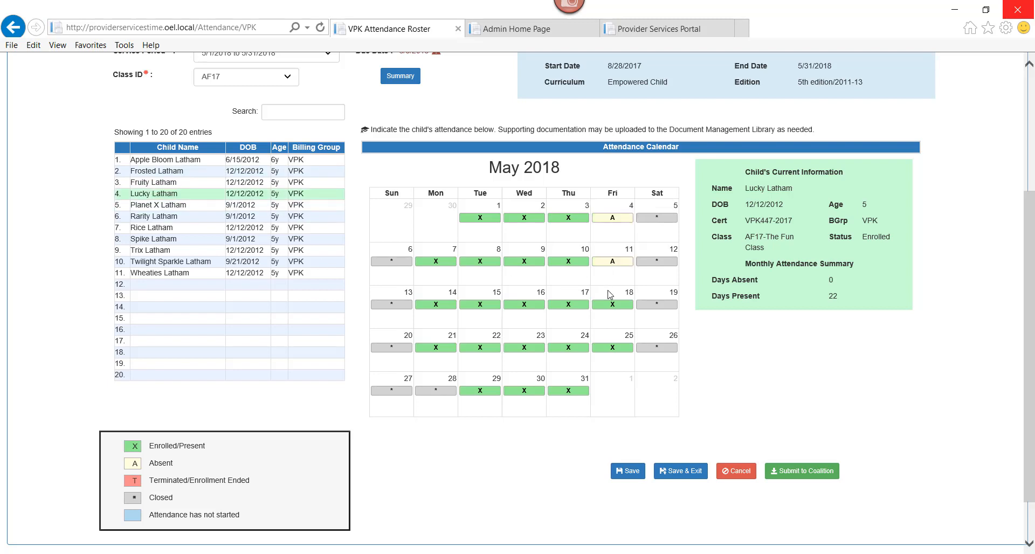
left_click(609, 305)
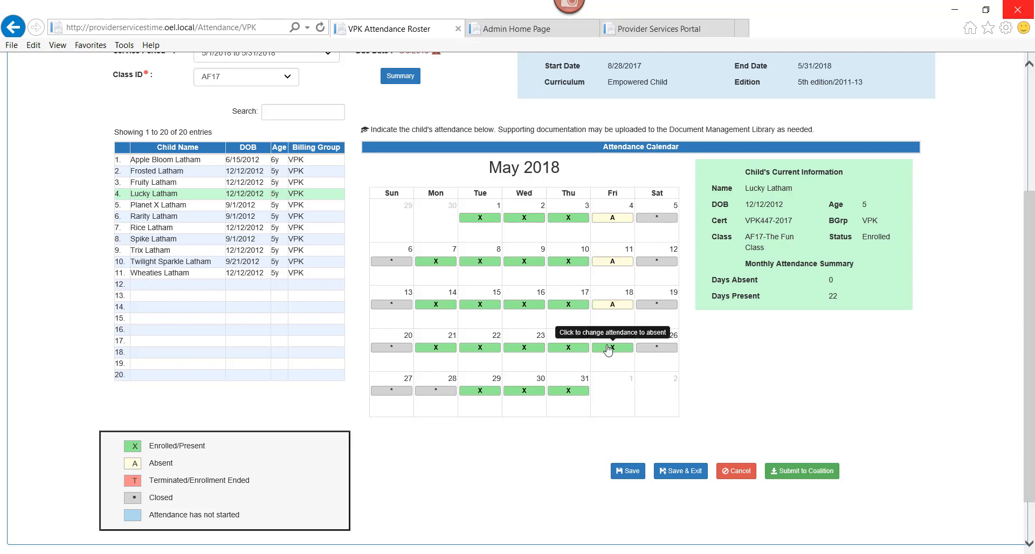
left_click(608, 348)
left_click(626, 471)
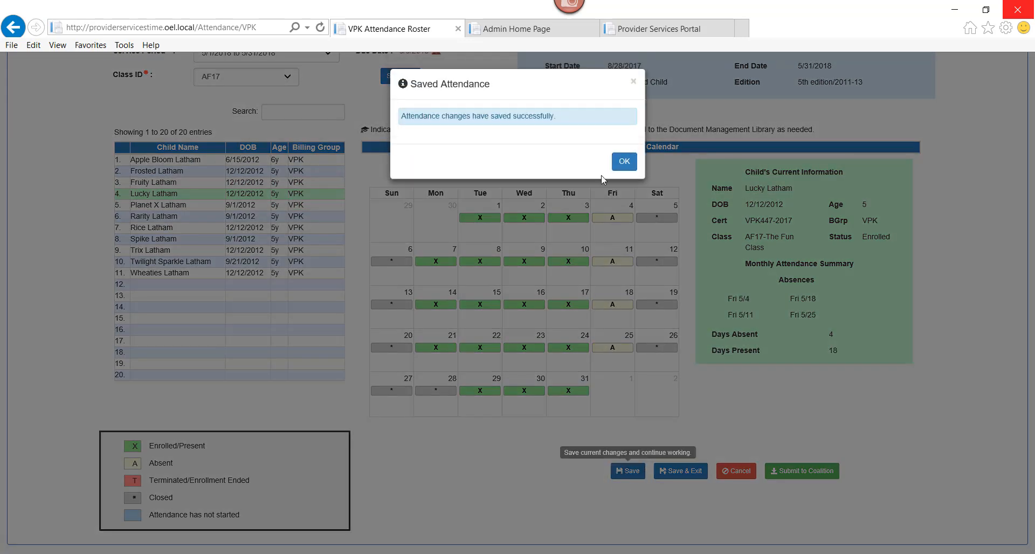
left_click(624, 161)
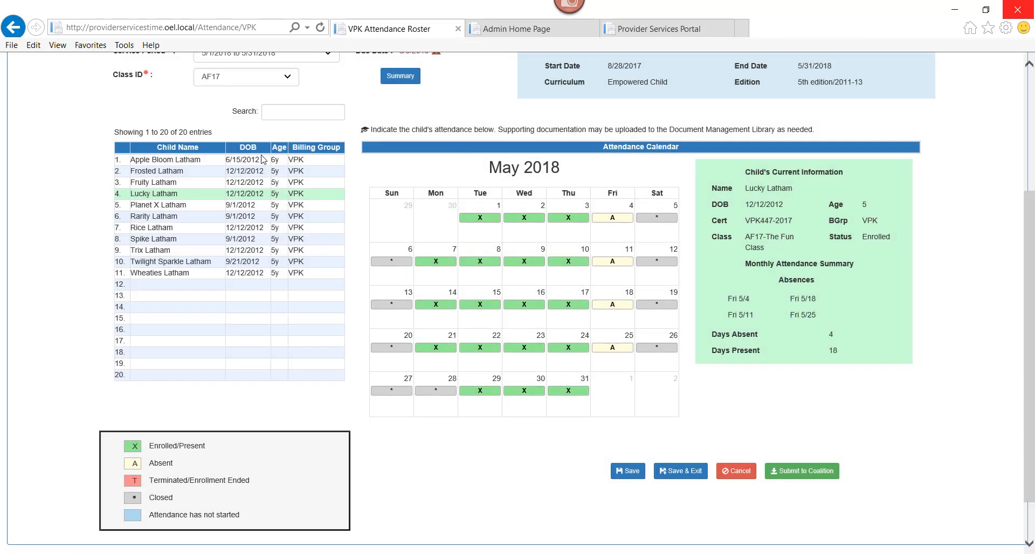
Step: Mark the sixth child absent on May 15 and May 4 and save
left_click(189, 218)
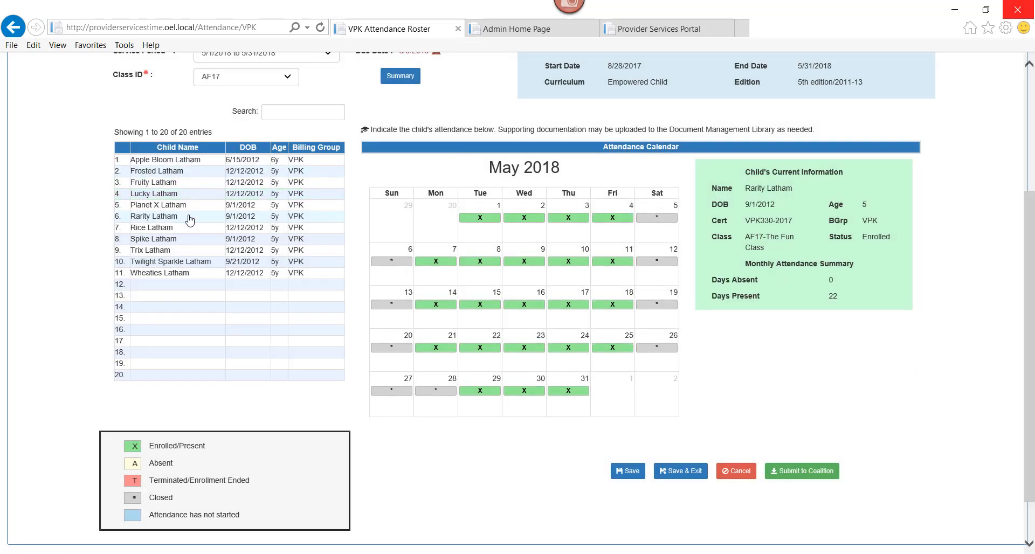
left_click(480, 304)
left_click(617, 218)
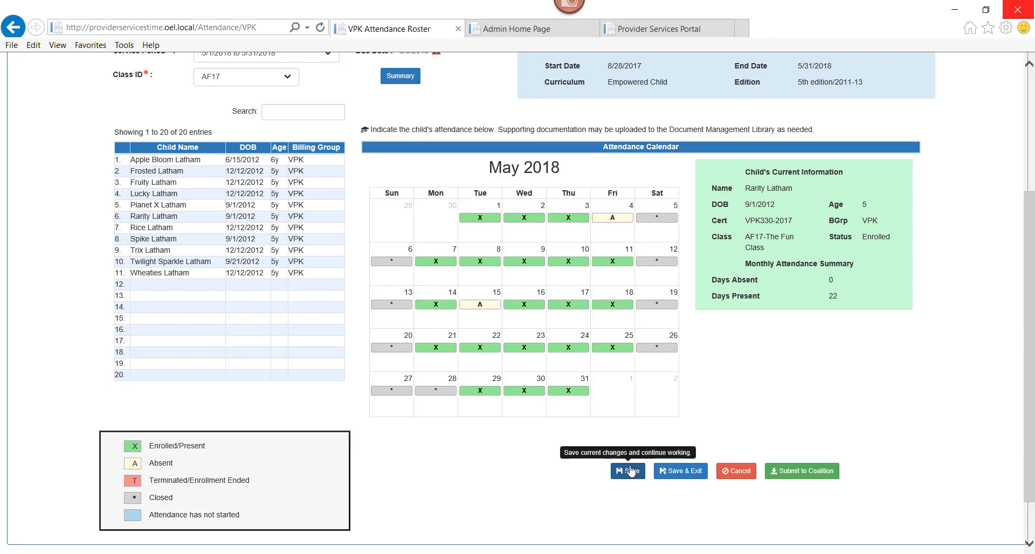
left_click(628, 471)
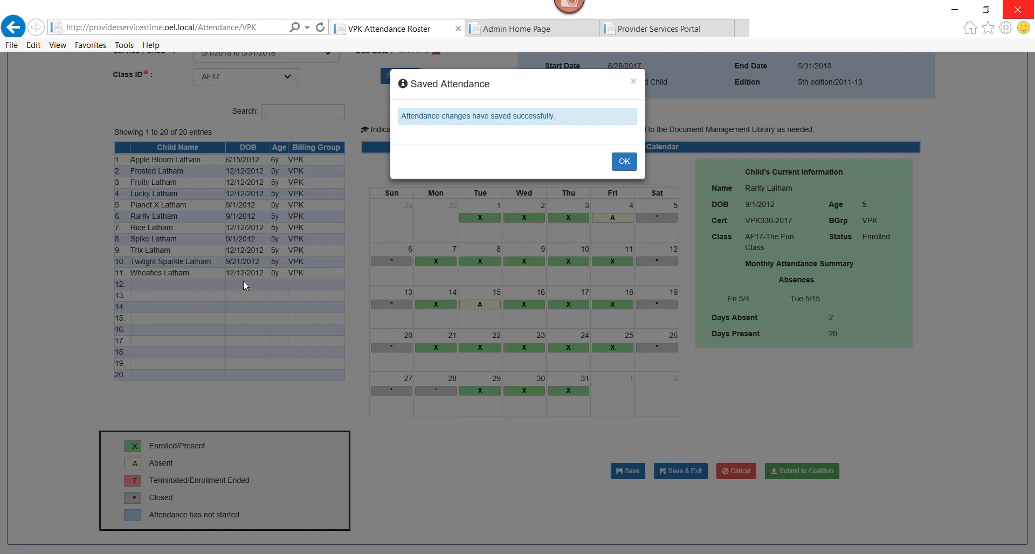
left_click(623, 164)
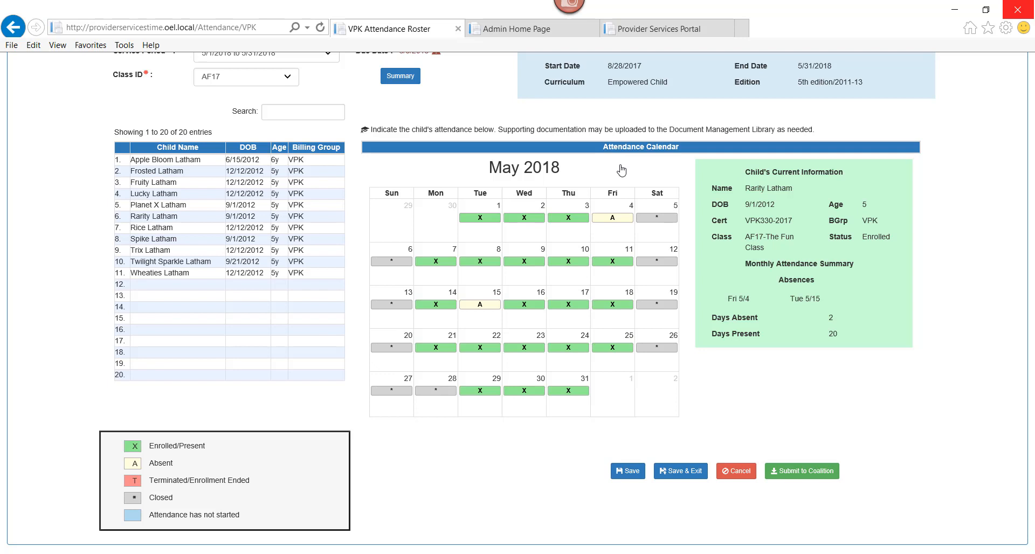
Step: Mark the ninth child absent on May 2, 10, 15 and 24 and save
double_click(187, 241)
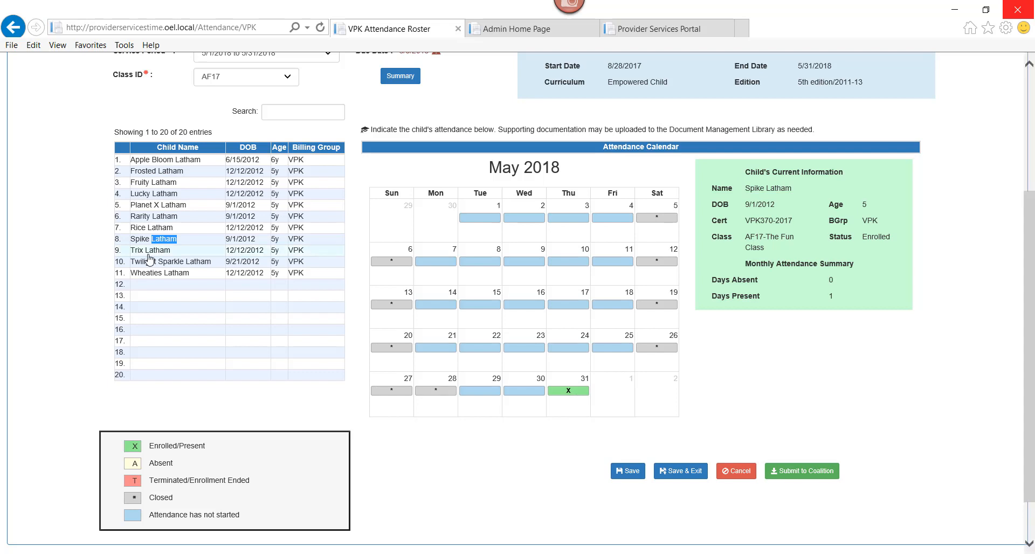
double_click(148, 253)
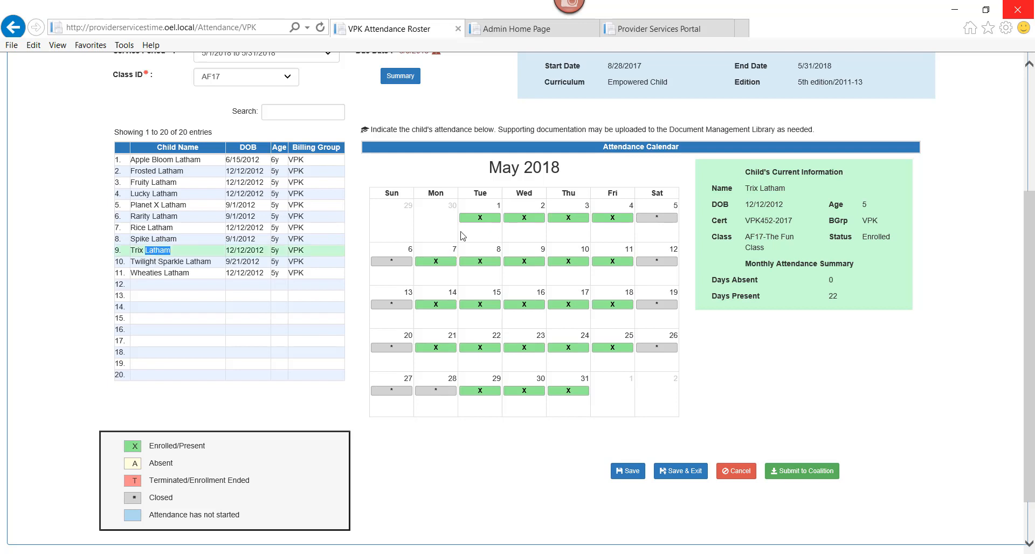
left_click(522, 217)
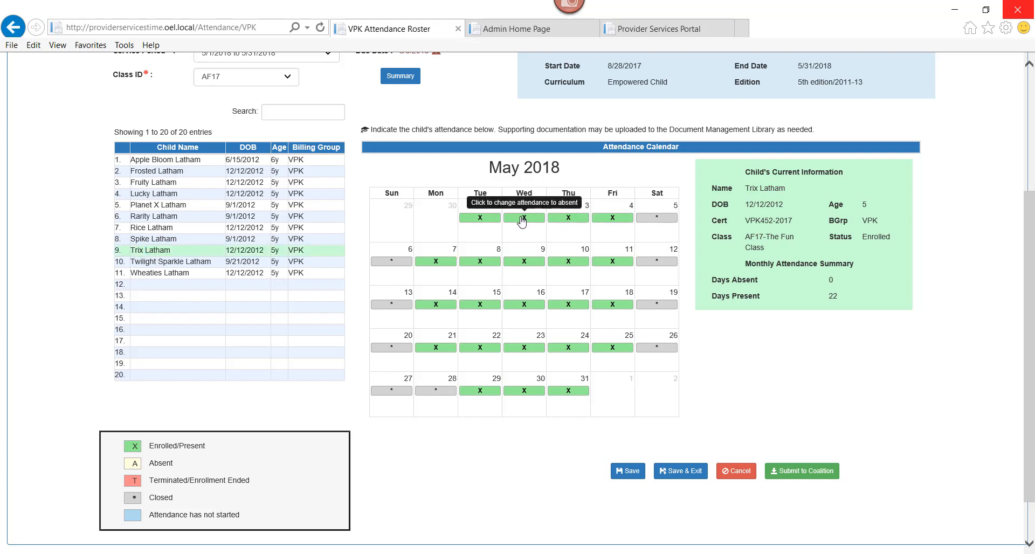
left_click(568, 262)
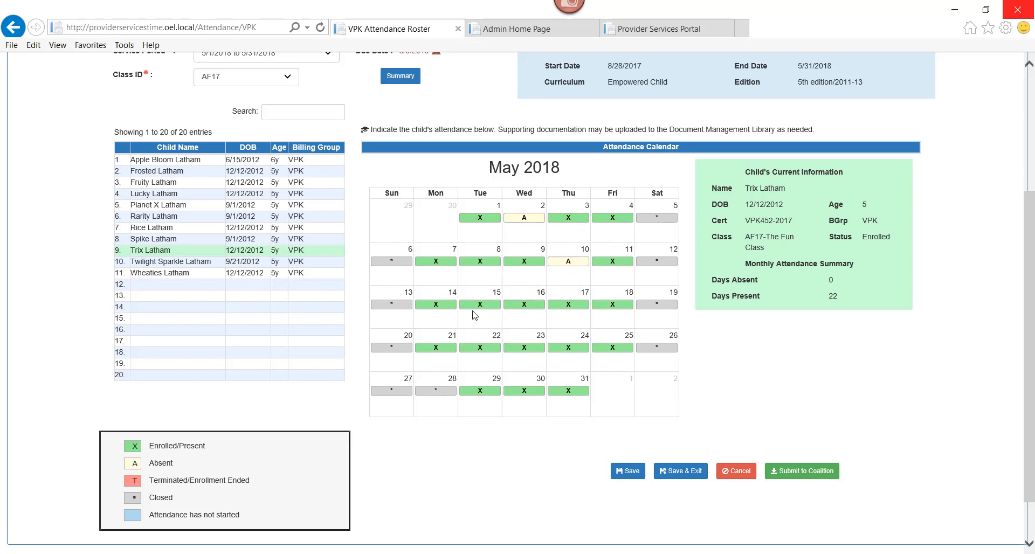
left_click(472, 307)
left_click(568, 348)
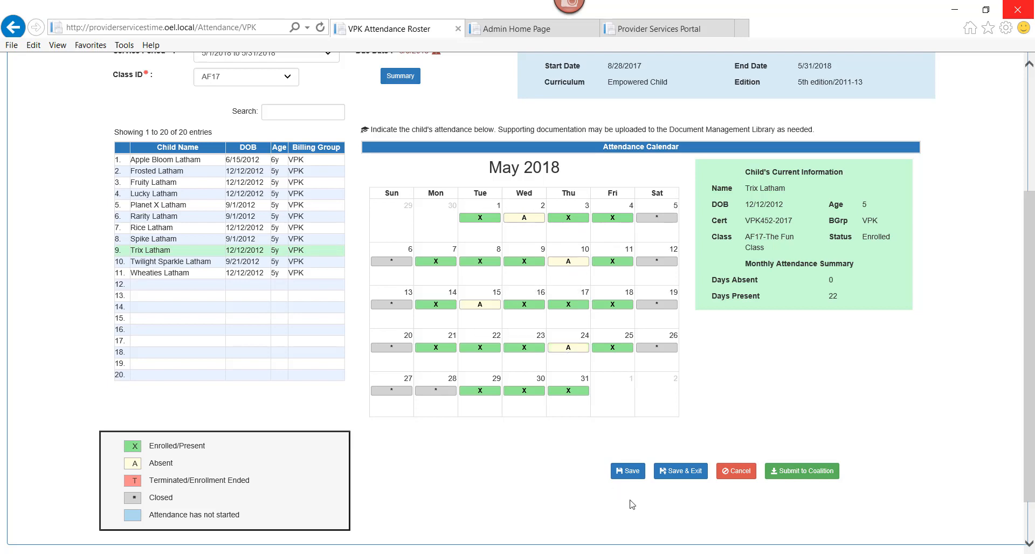
left_click(629, 472)
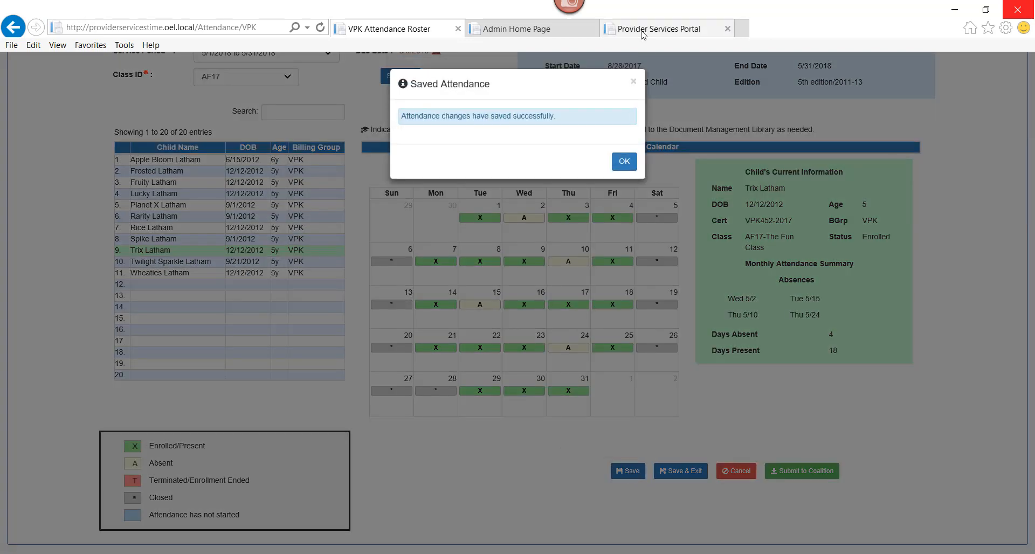
left_click(624, 159)
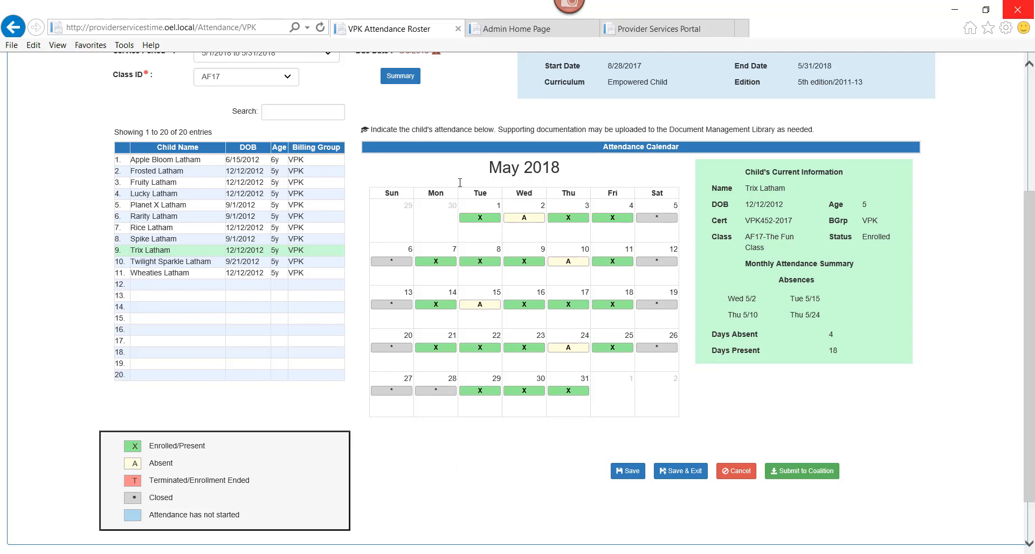
left_click(400, 76)
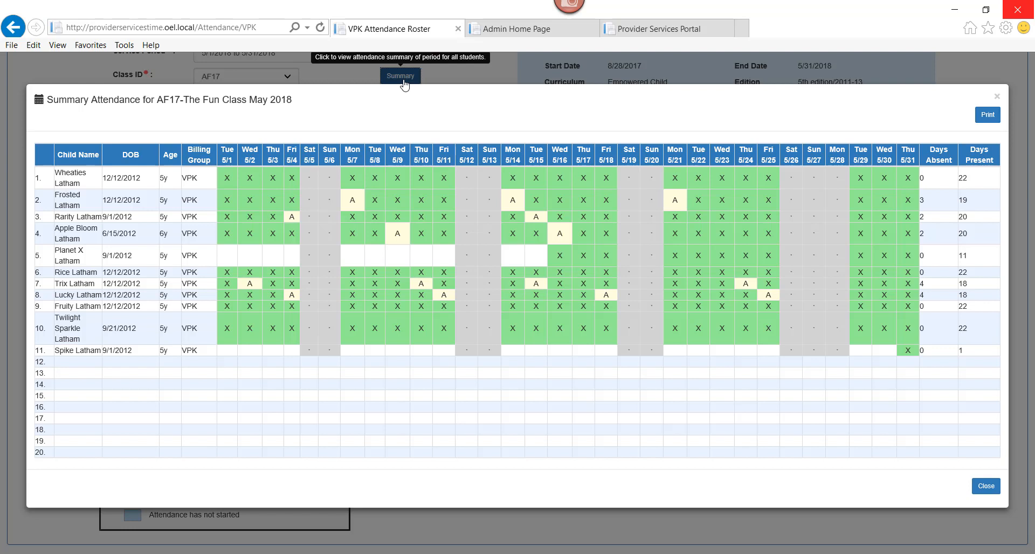
left_click(837, 178)
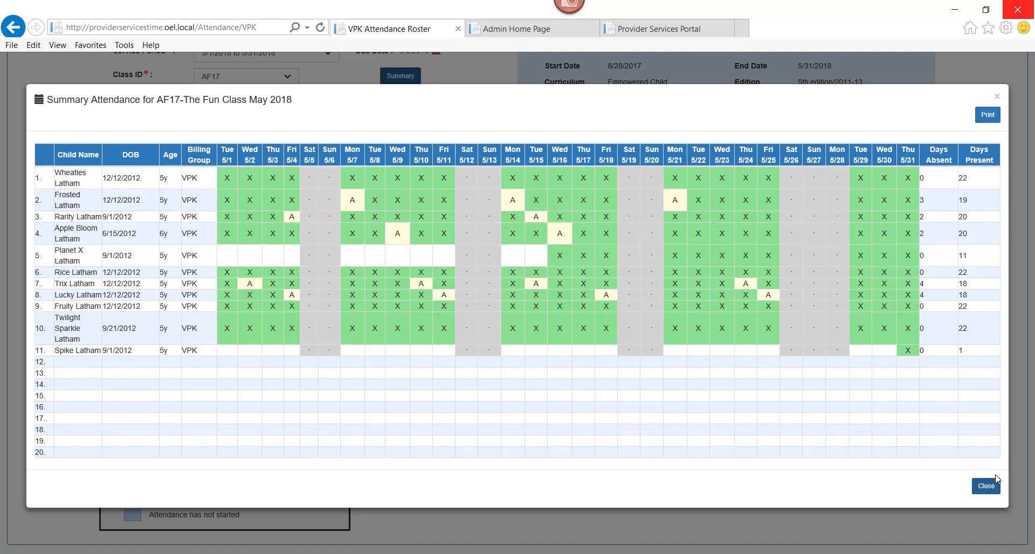
left_click(985, 487)
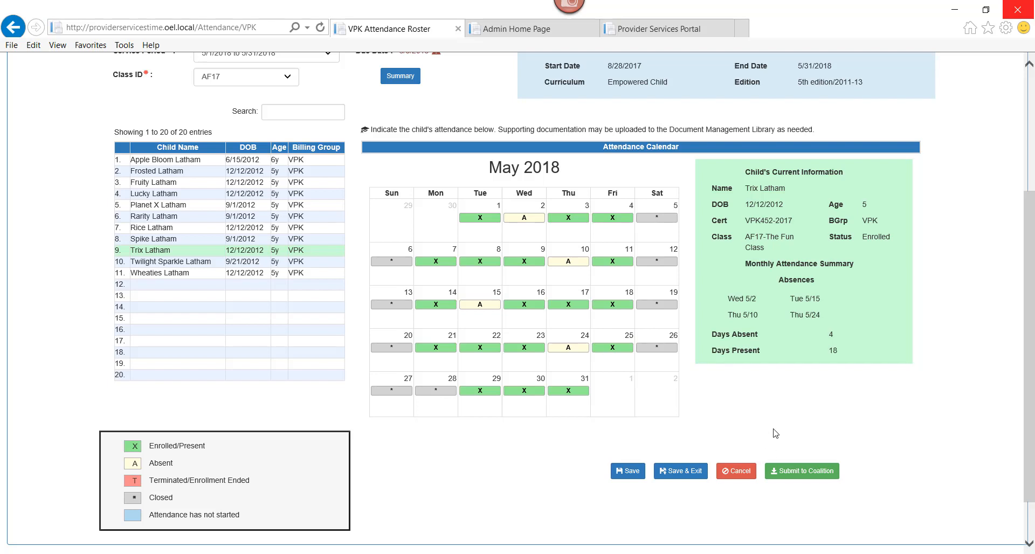
left_click_drag(1030, 396, 1030, 338)
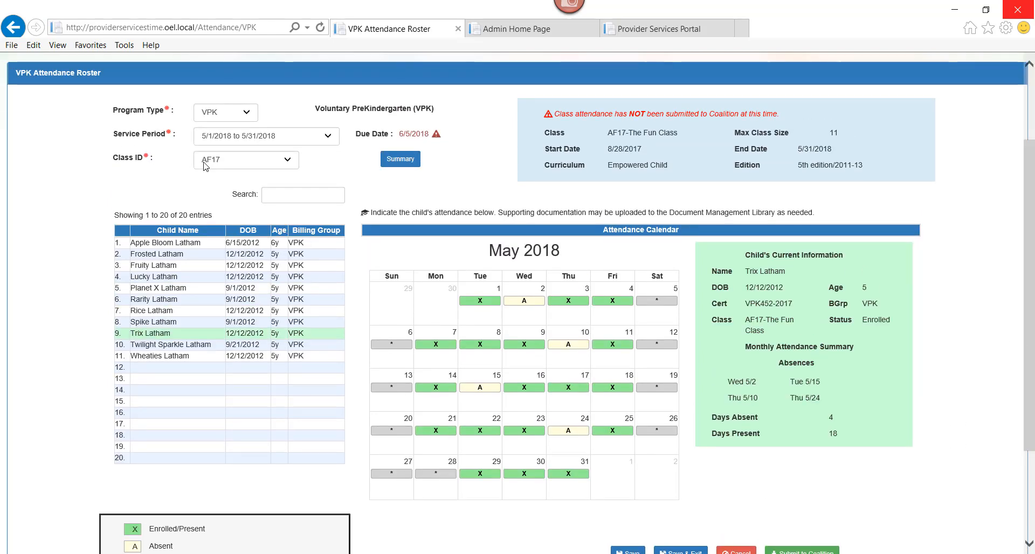
left_click_drag(1030, 356, 1030, 424)
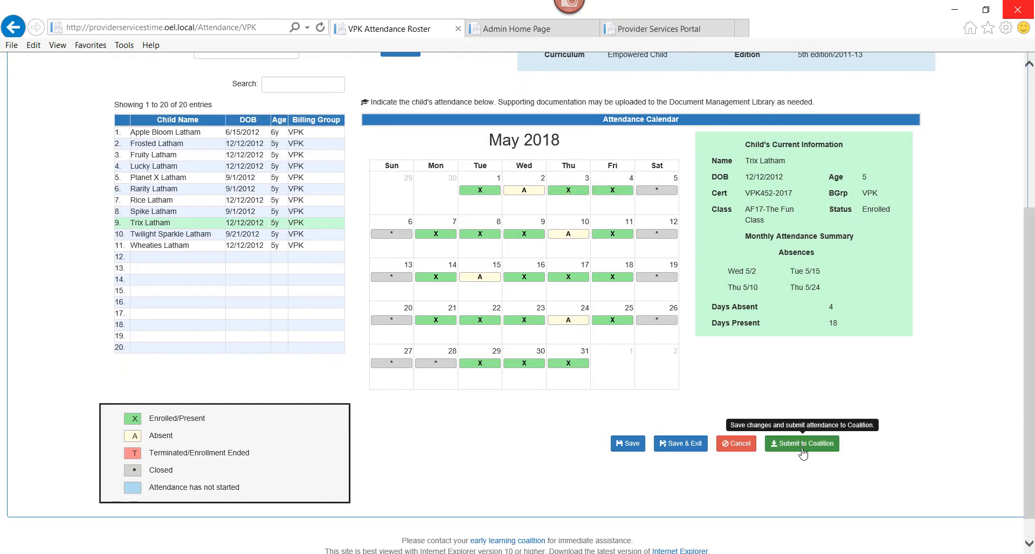
left_click_drag(1031, 479, 1031, 424)
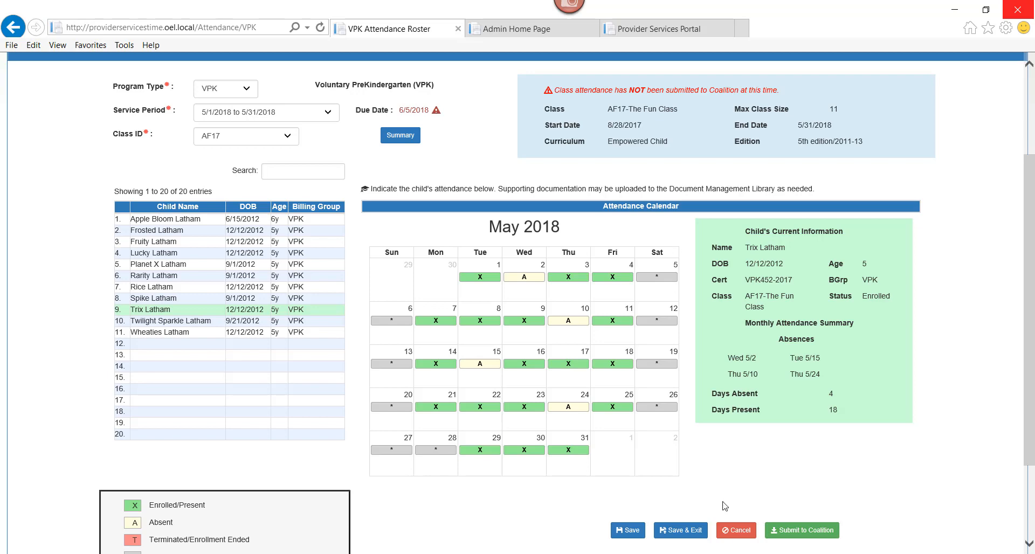
Step: Start the Submit to Coalition process and accept the passed-due-date notice
left_click(793, 531)
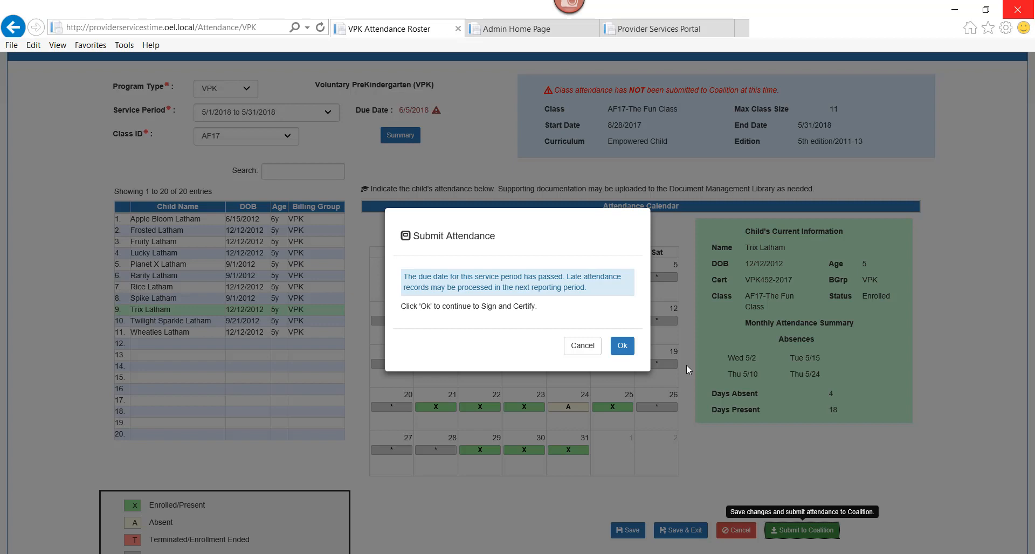
left_click(622, 348)
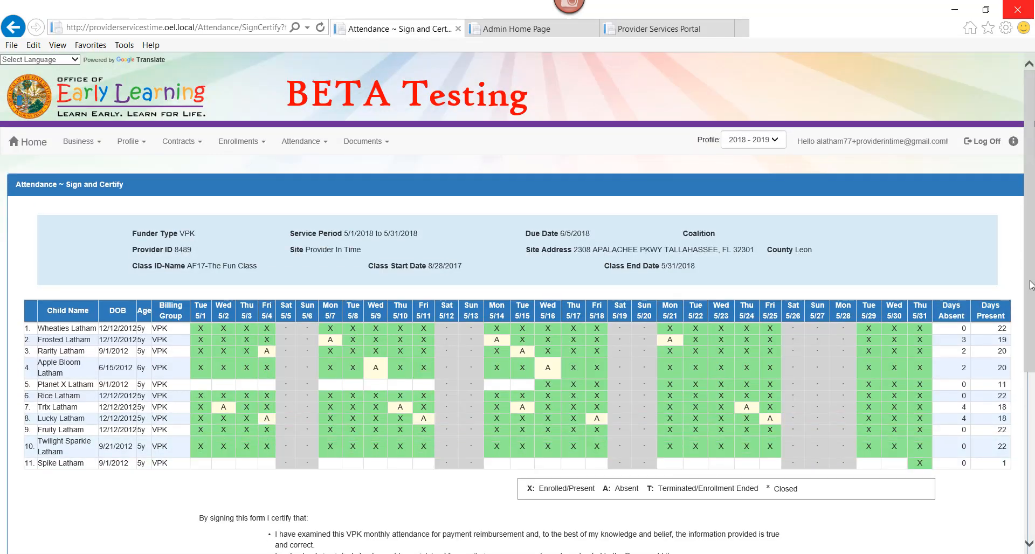
Step: Enter the provider's full name, certify by electronic signature, and submit May attendance
left_click_drag(1030, 294, 1029, 365)
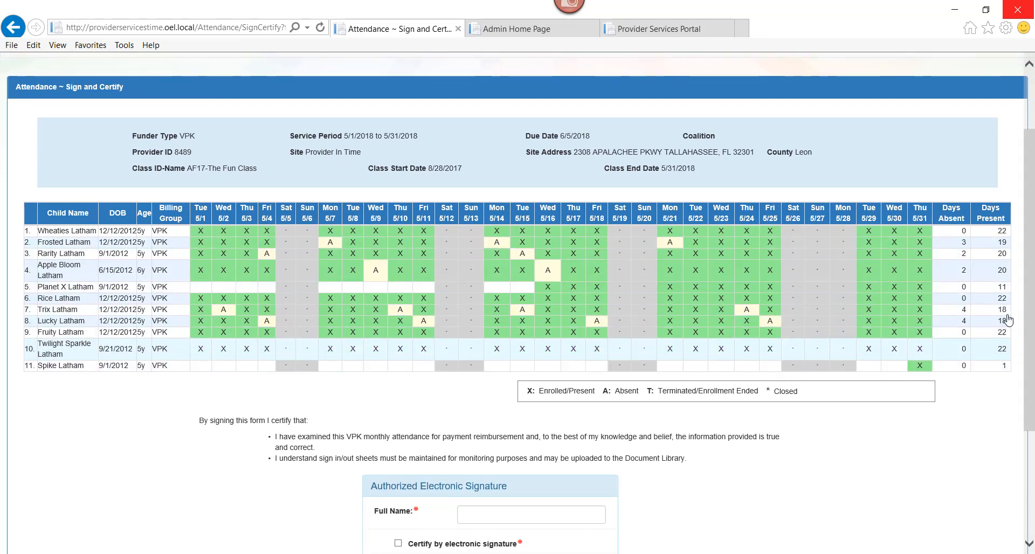
left_click_drag(1030, 406, 1029, 435)
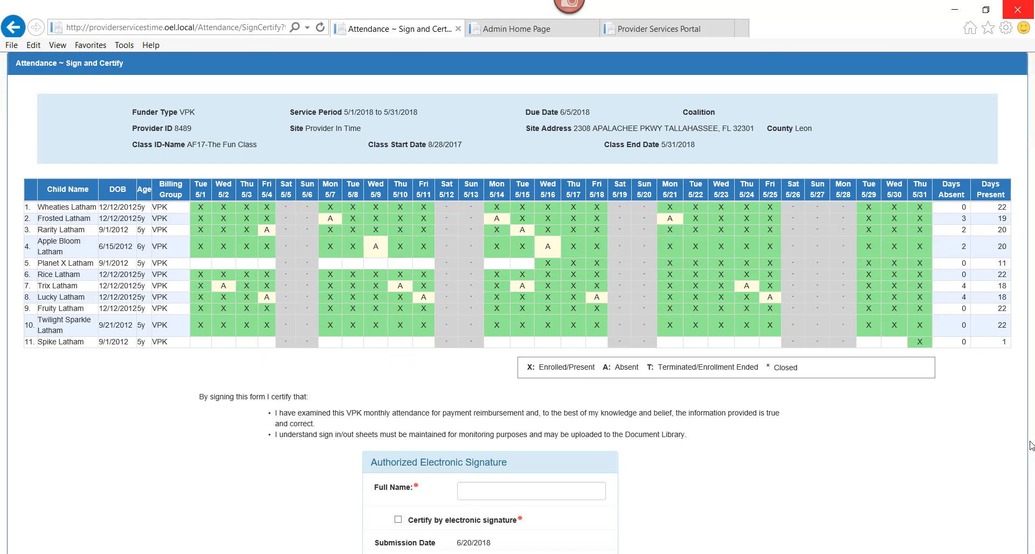
left_click_drag(1030, 421, 1031, 452)
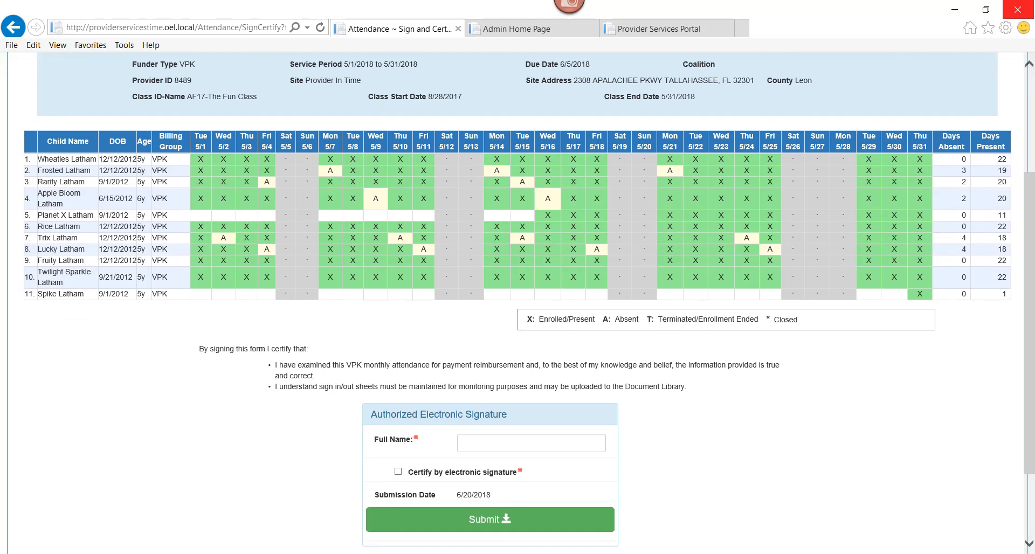
left_click(526, 439)
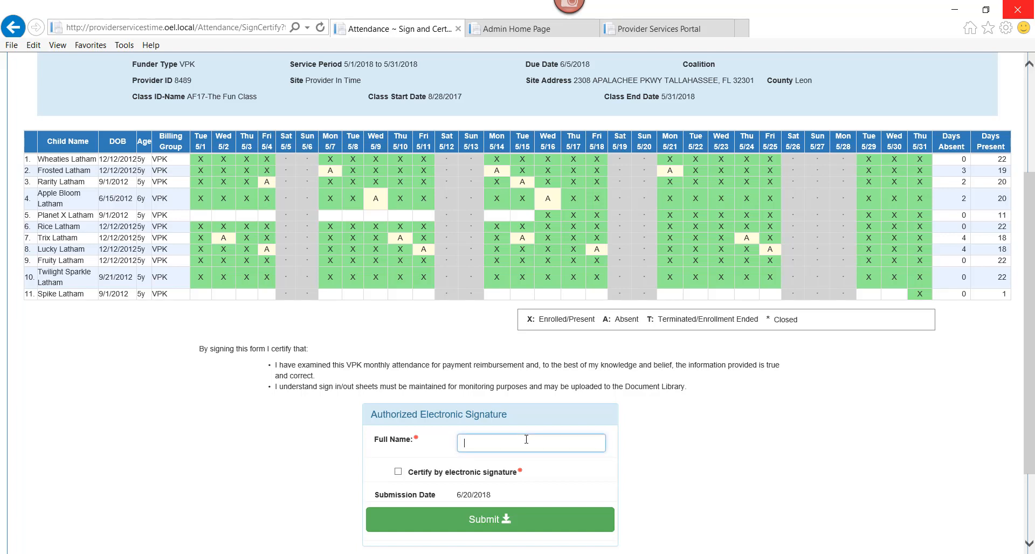
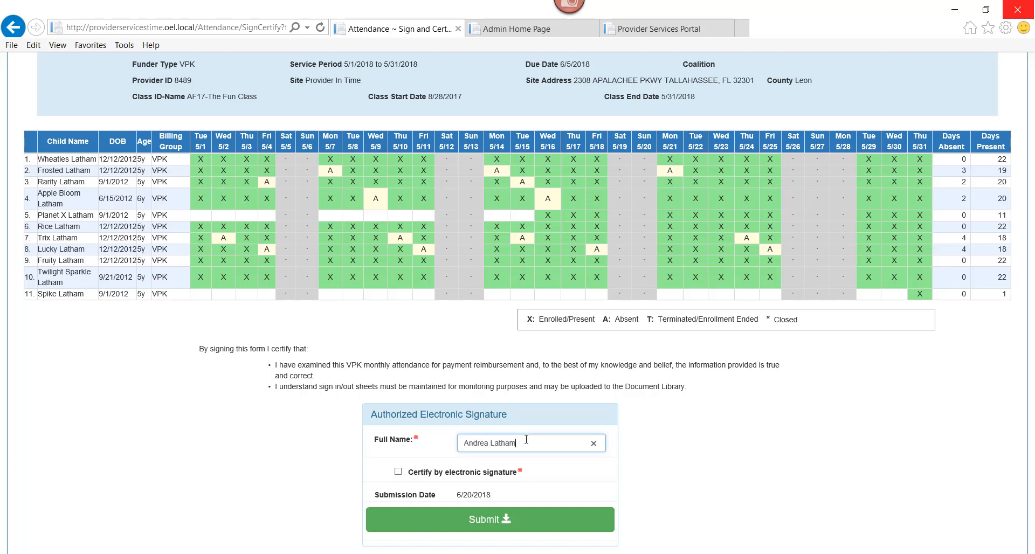
left_click(398, 472)
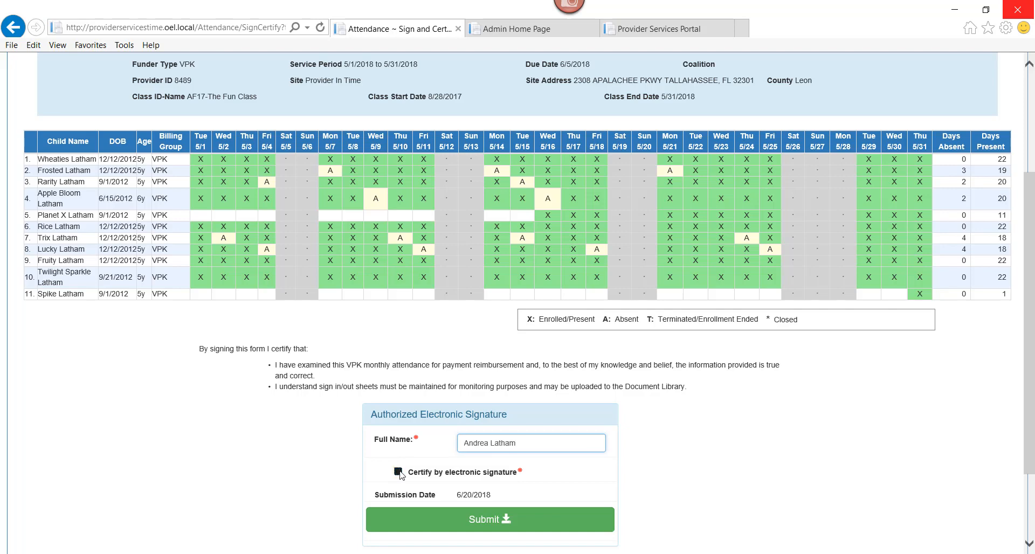
left_click(473, 523)
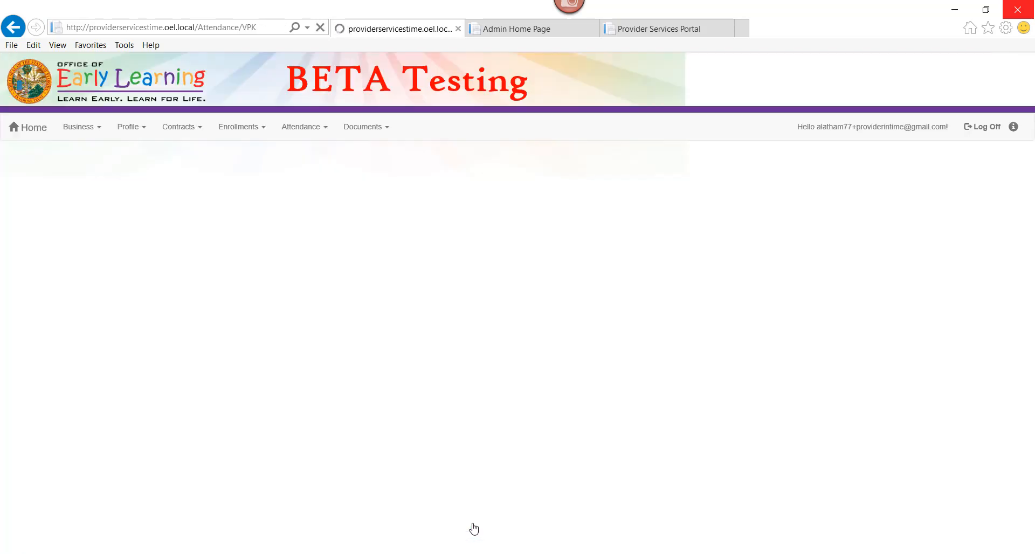
Step: Switch the AF17 roster to the 4/1/2018 to 4/30/2018 service period
scroll(474, 529, "down", 3)
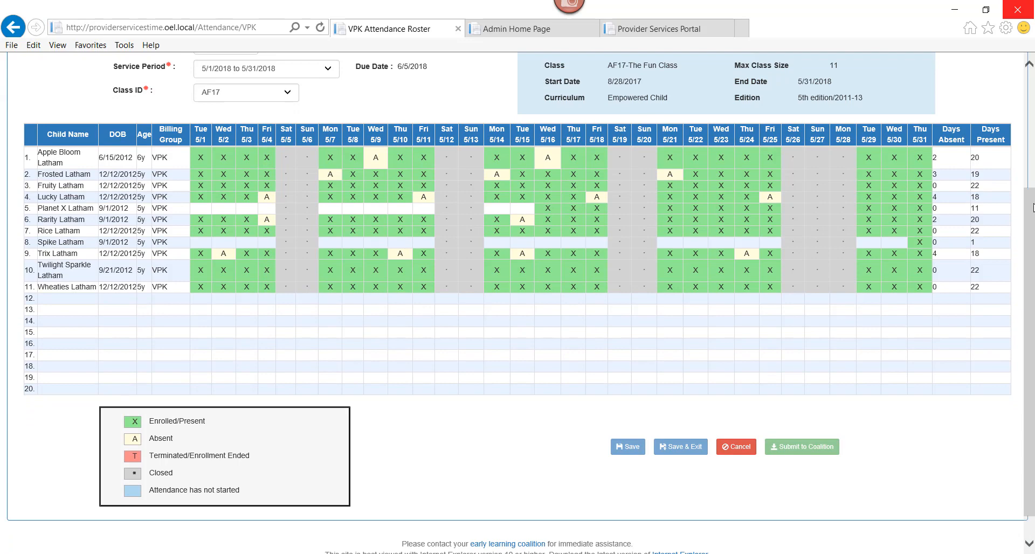
scroll(1033, 208, "up", 3)
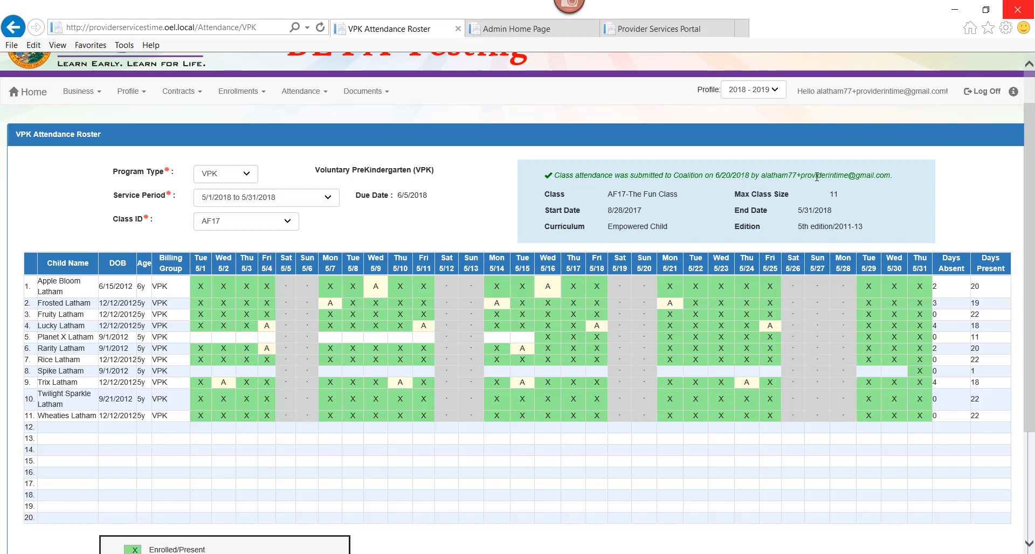
left_click(280, 200)
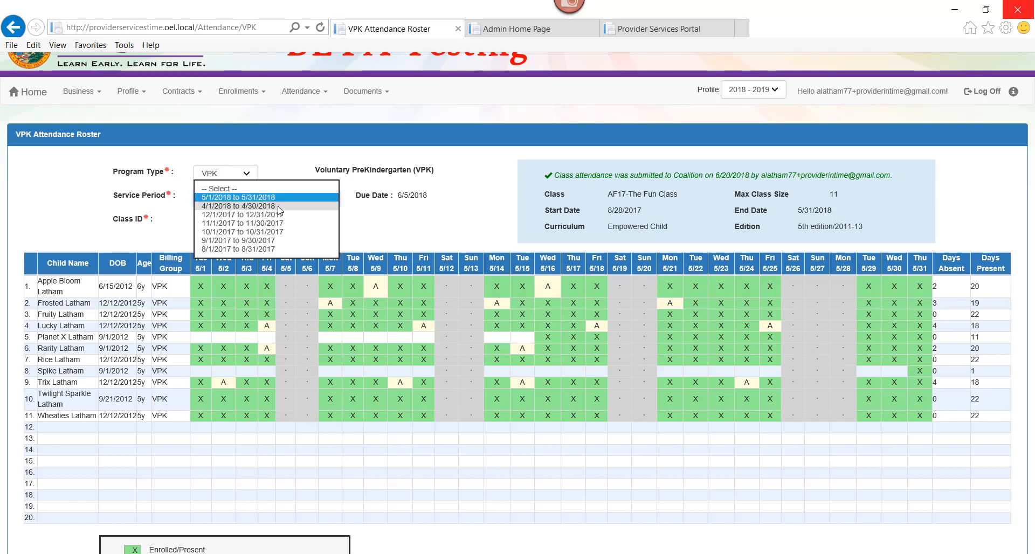
left_click(280, 207)
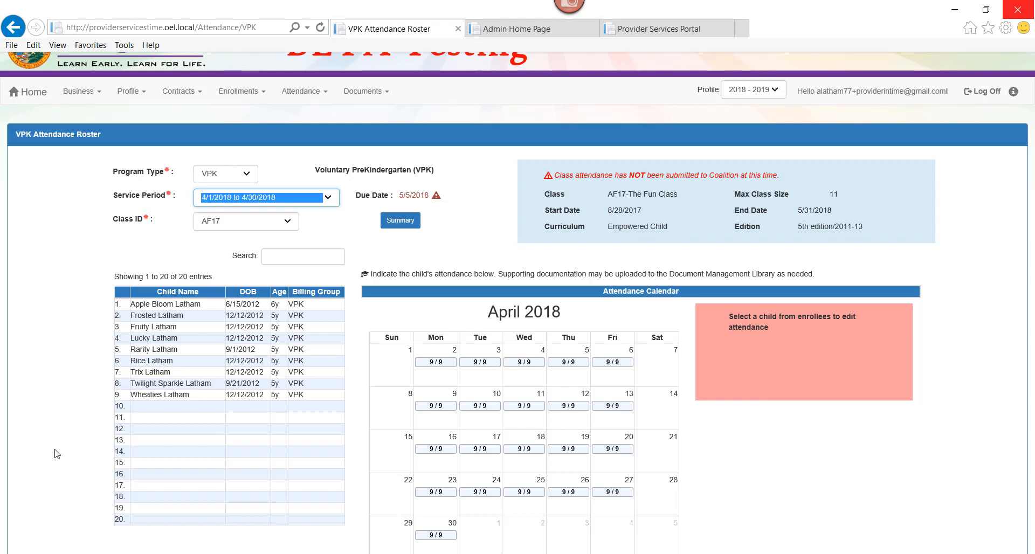
left_click(164, 317)
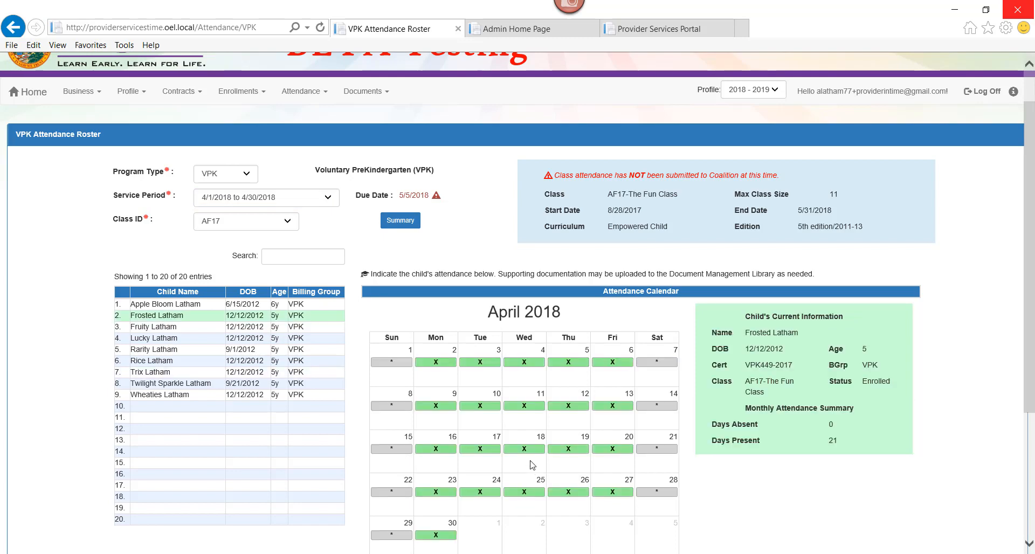
left_click(529, 408)
left_click(570, 452)
scroll(571, 457, "down", 4)
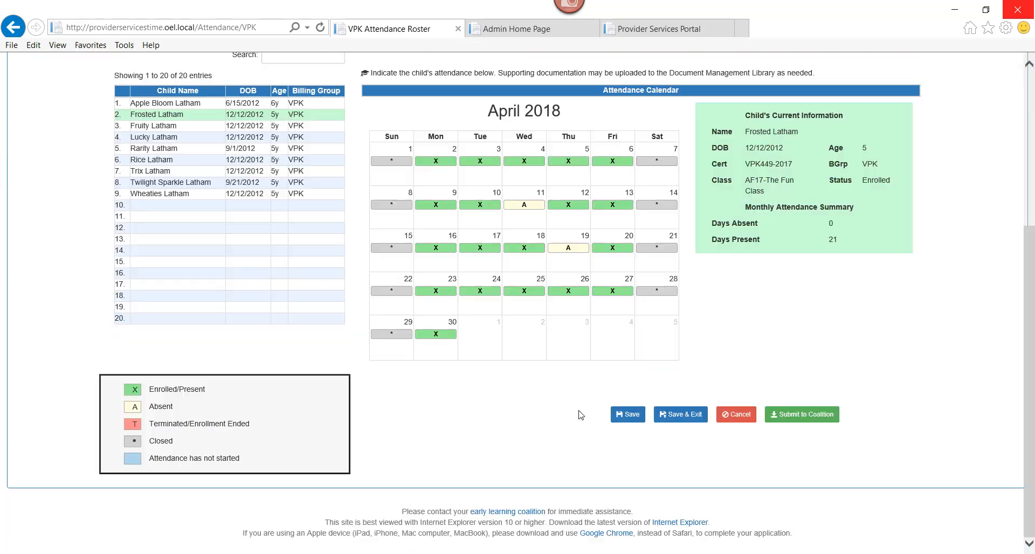
left_click(627, 416)
left_click(145, 202)
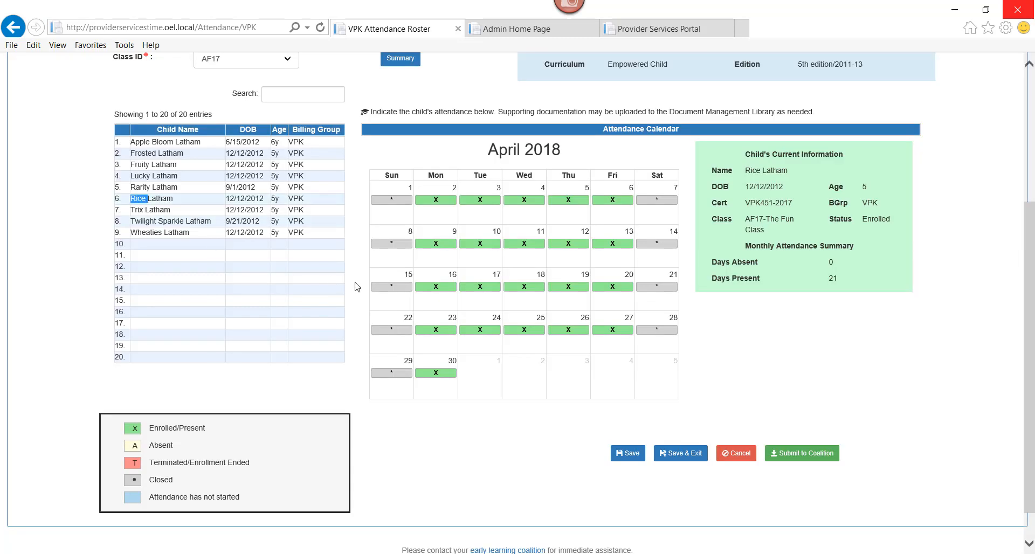
left_click(450, 246)
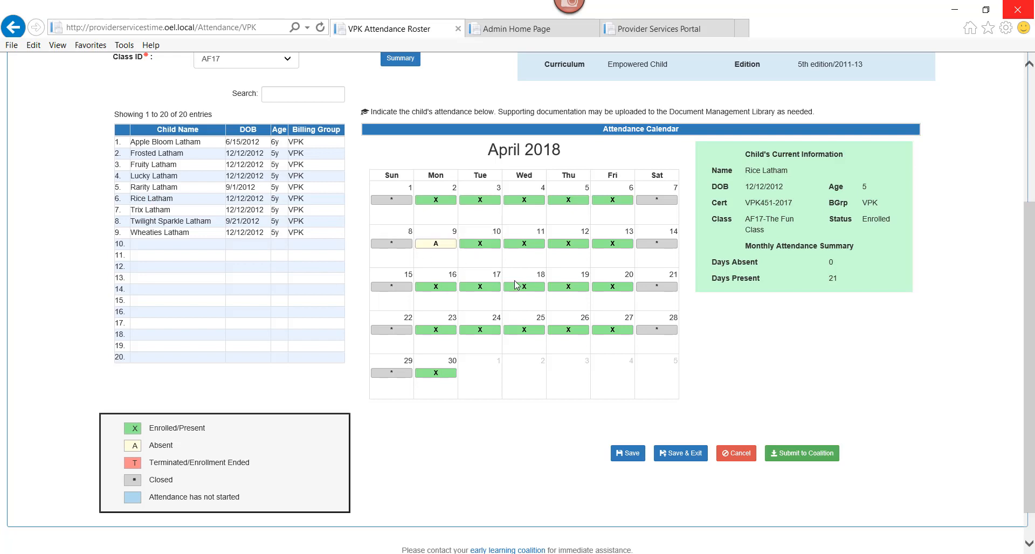
left_click(568, 287)
left_click(629, 455)
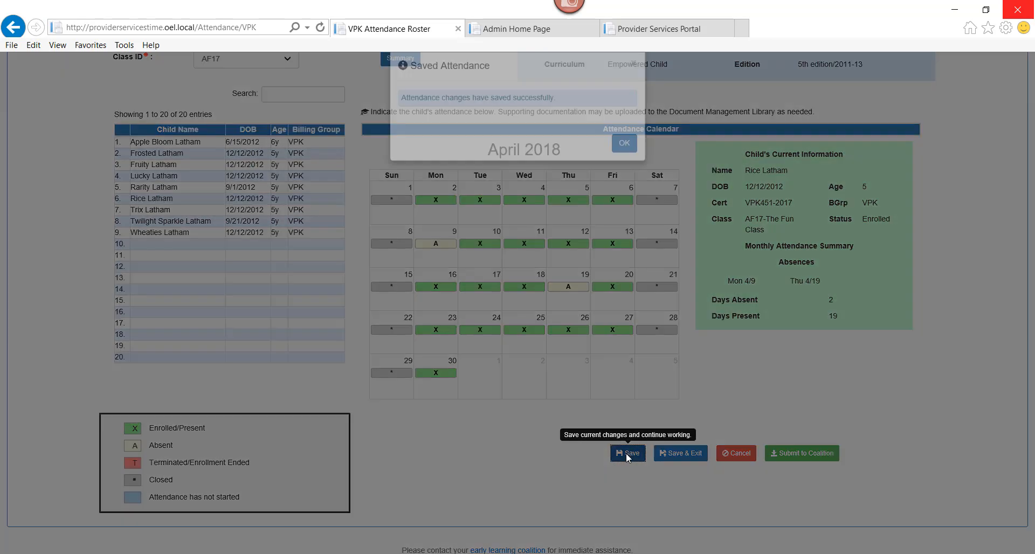
left_click(623, 161)
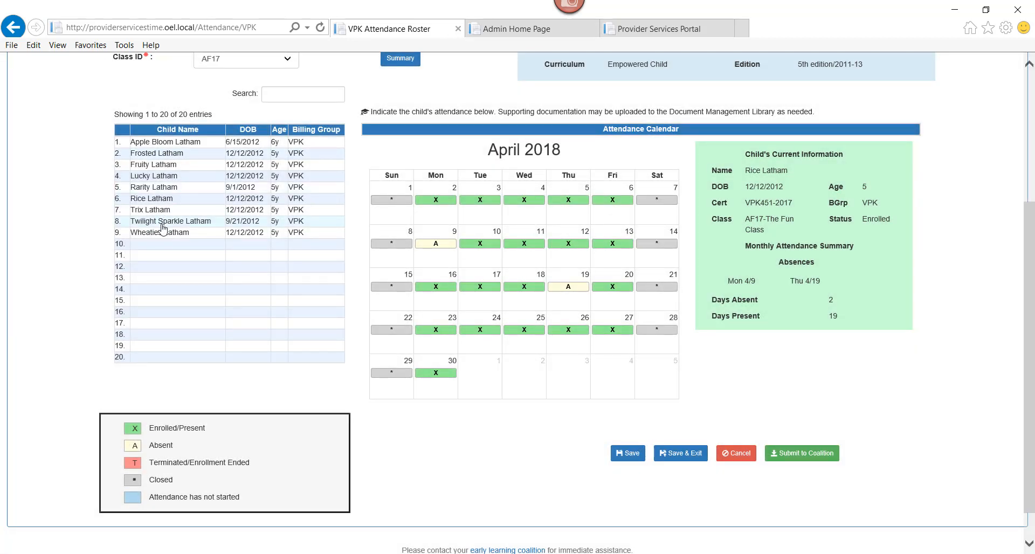
left_click(162, 224)
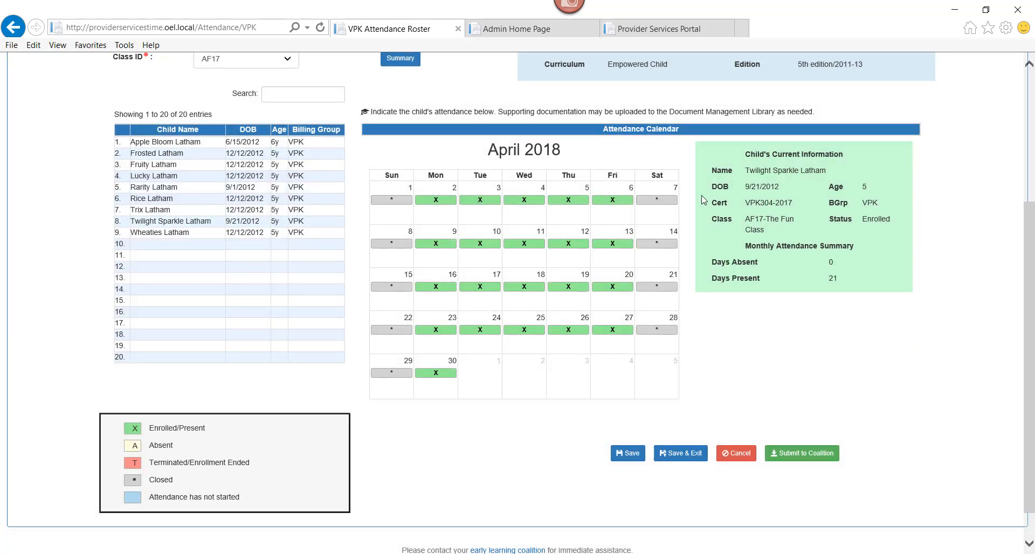
left_click(625, 200)
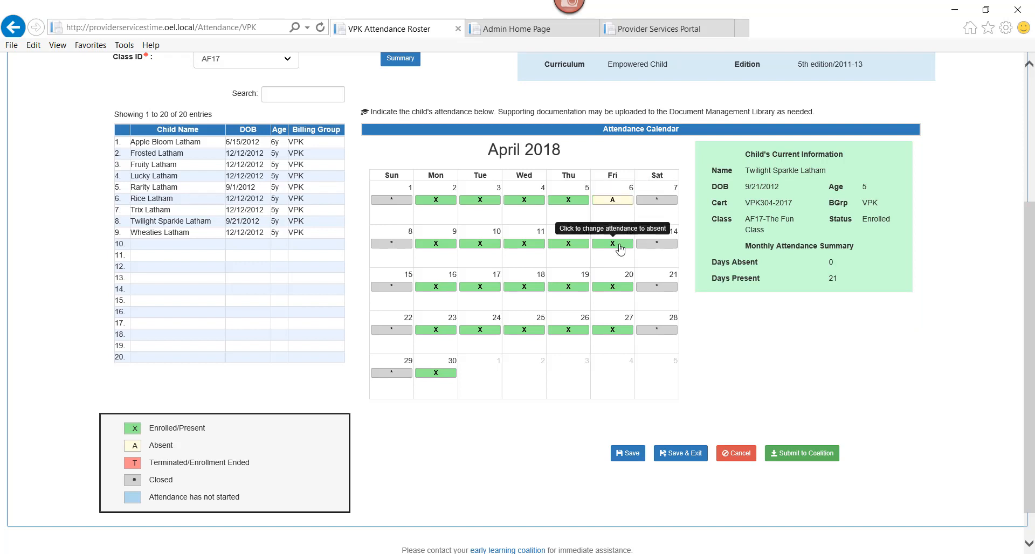
left_click(620, 244)
left_click(617, 286)
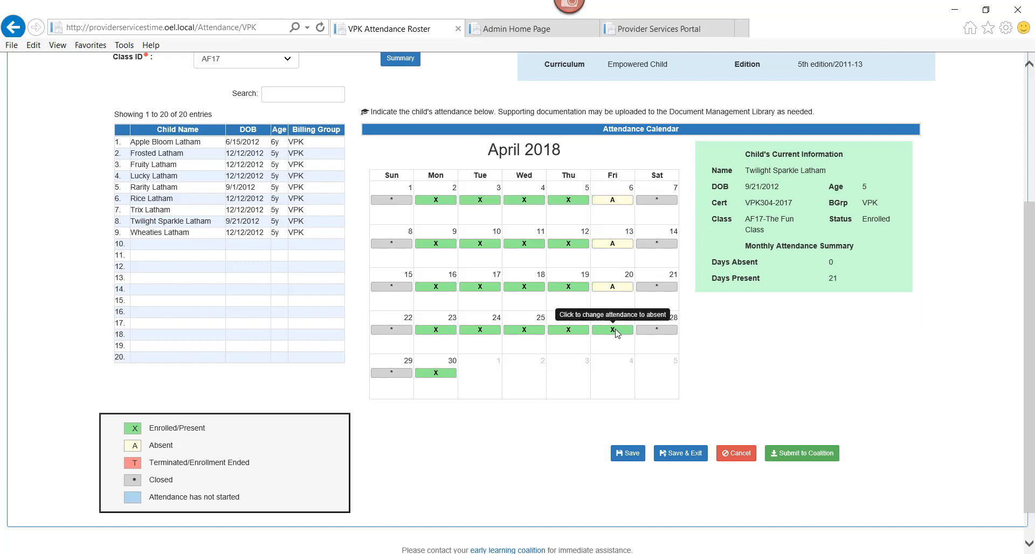
left_click(617, 331)
left_click(570, 331)
left_click(573, 287)
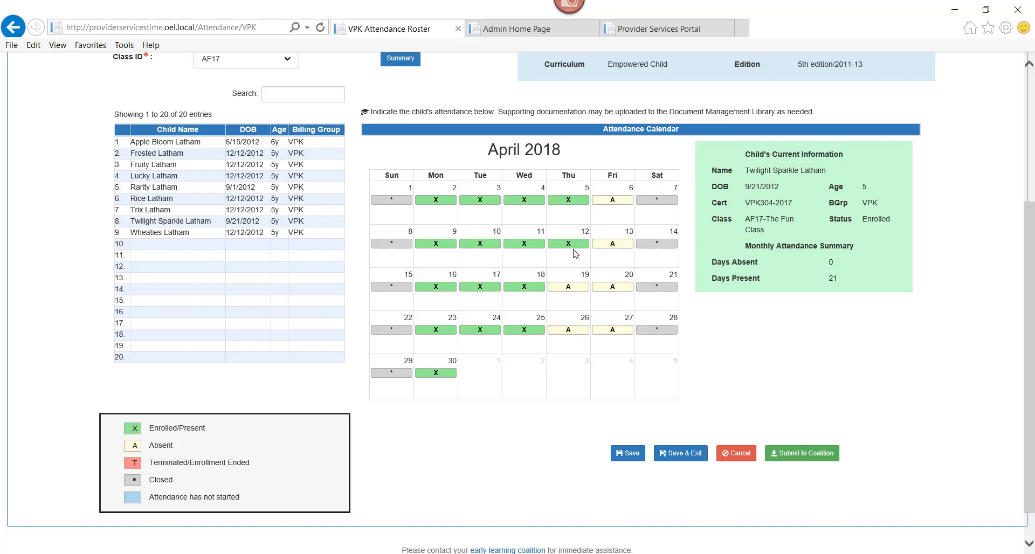
left_click(574, 244)
left_click(571, 200)
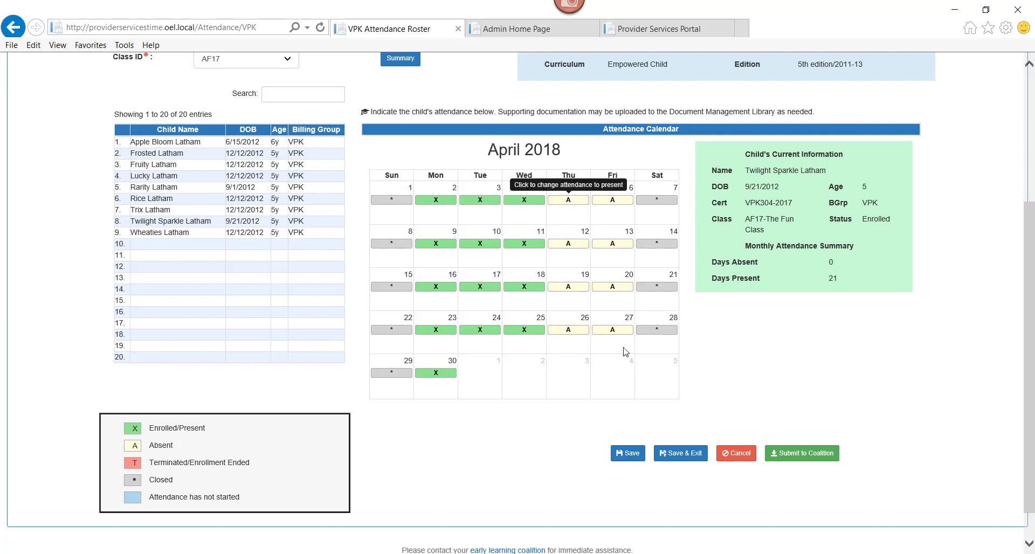
left_click(634, 456)
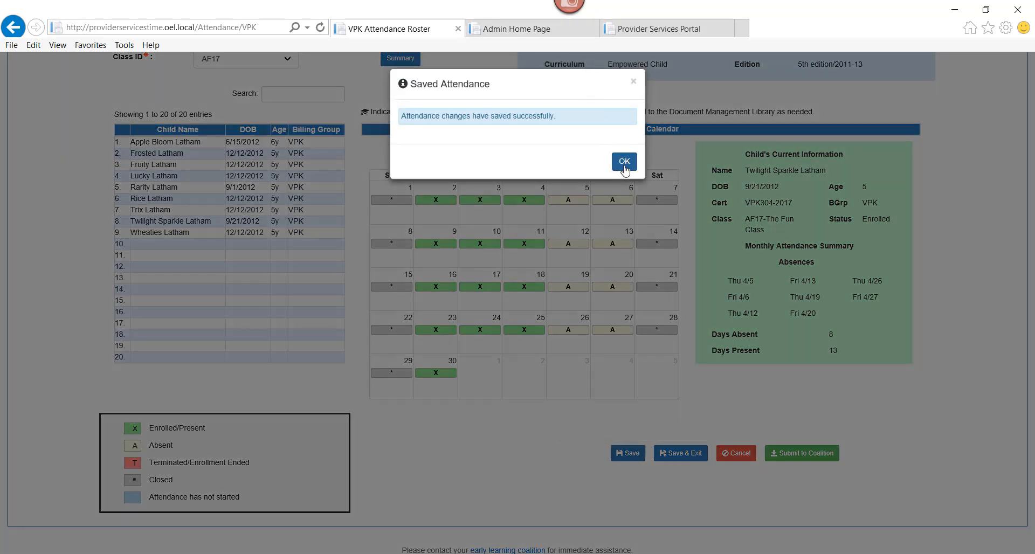
left_click(624, 163)
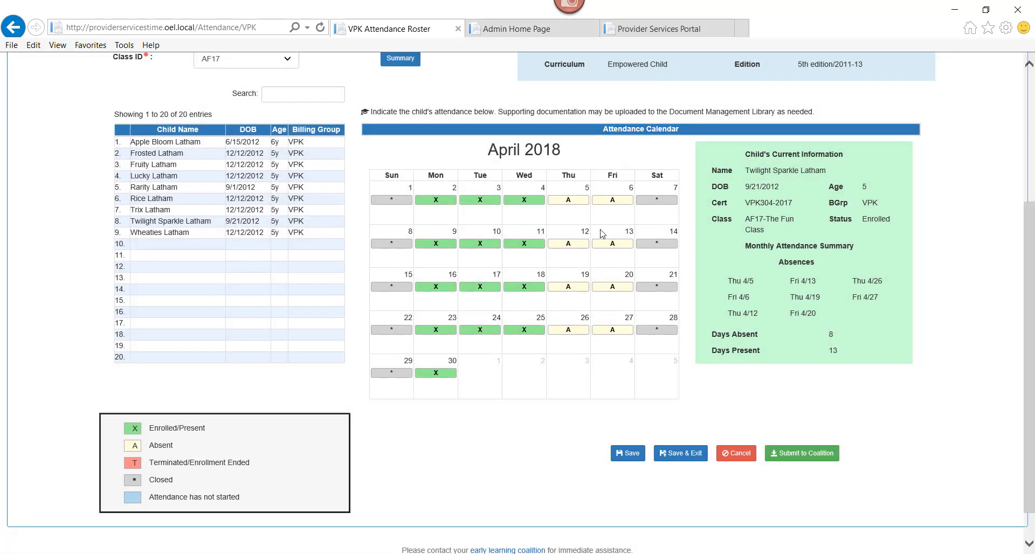
Step: Review AF17's April 2018 summary and Sign and Certify totals, then cancel without submitting
left_click(396, 61)
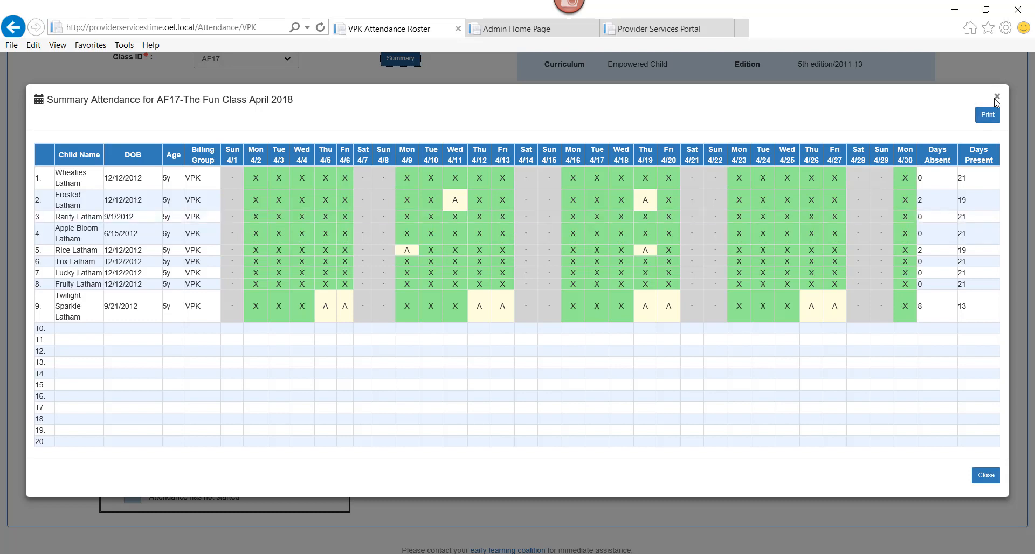
left_click(996, 98)
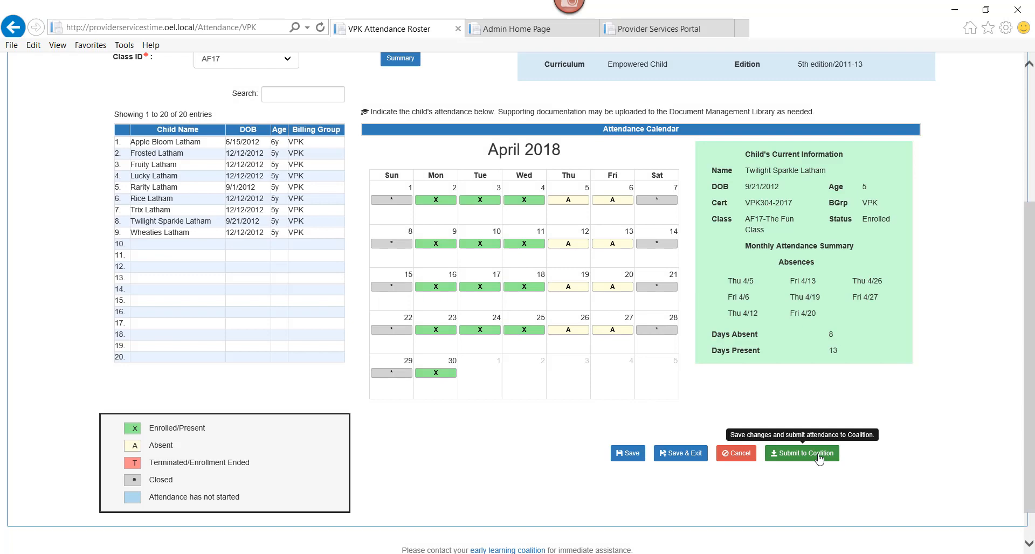
left_click(819, 458)
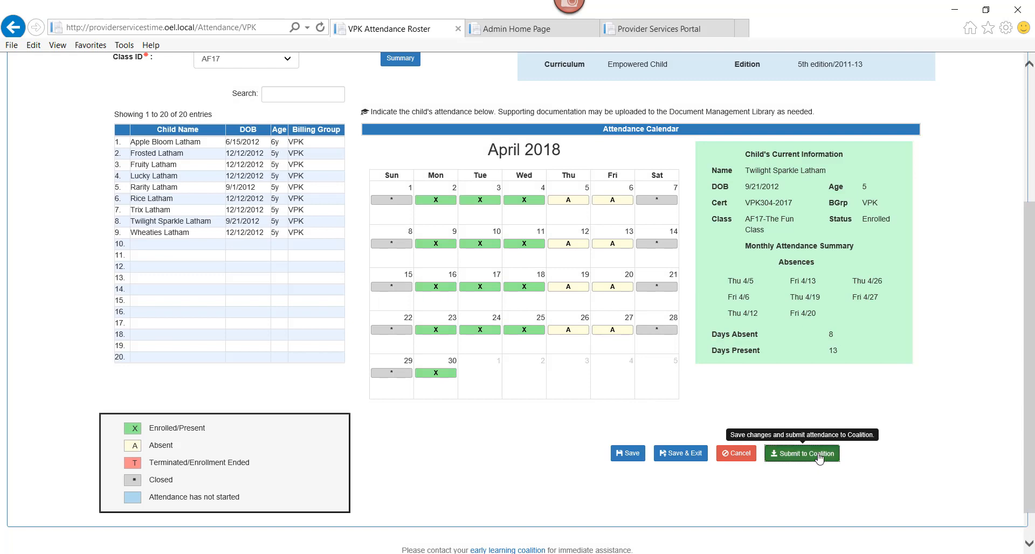
left_click_drag(1030, 272, 1029, 310)
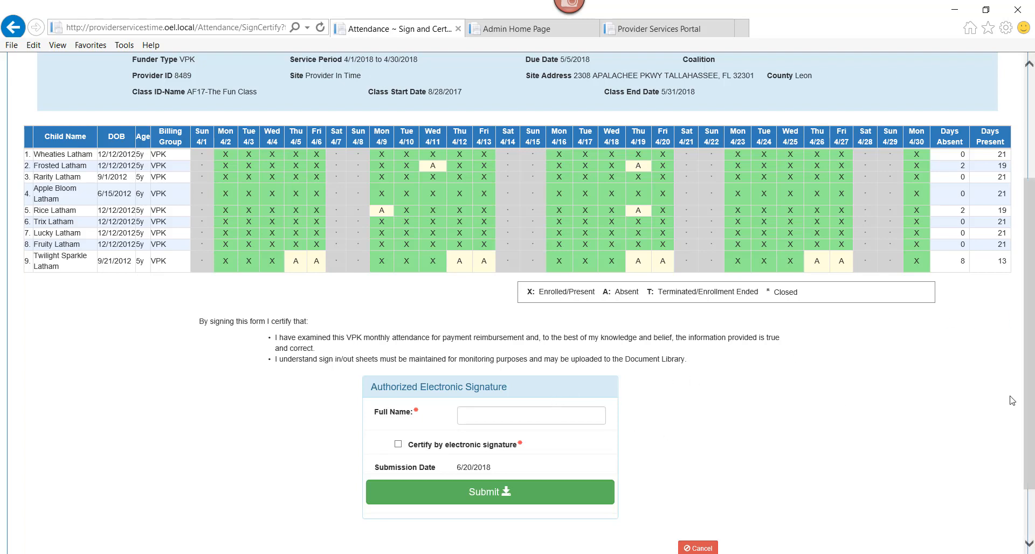
scroll(1031, 385, "down", 3)
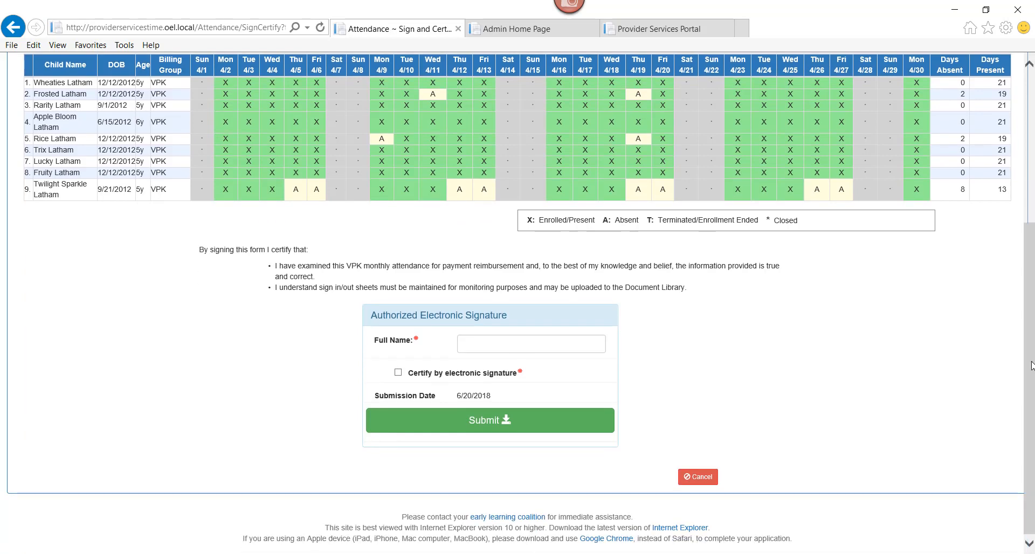
left_click_drag(1029, 349, 1020, 267)
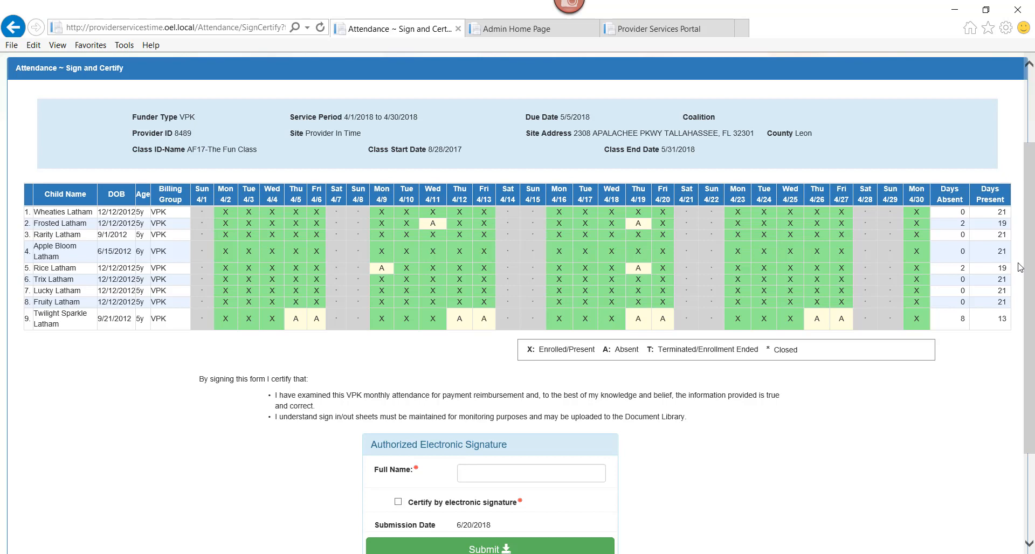
left_click_drag(1030, 297, 1031, 380)
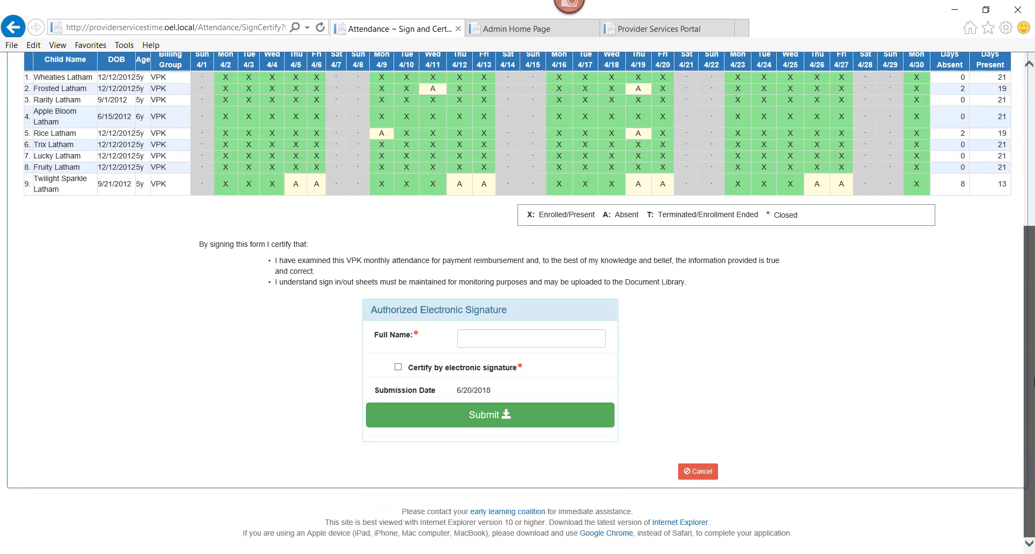
left_click(702, 472)
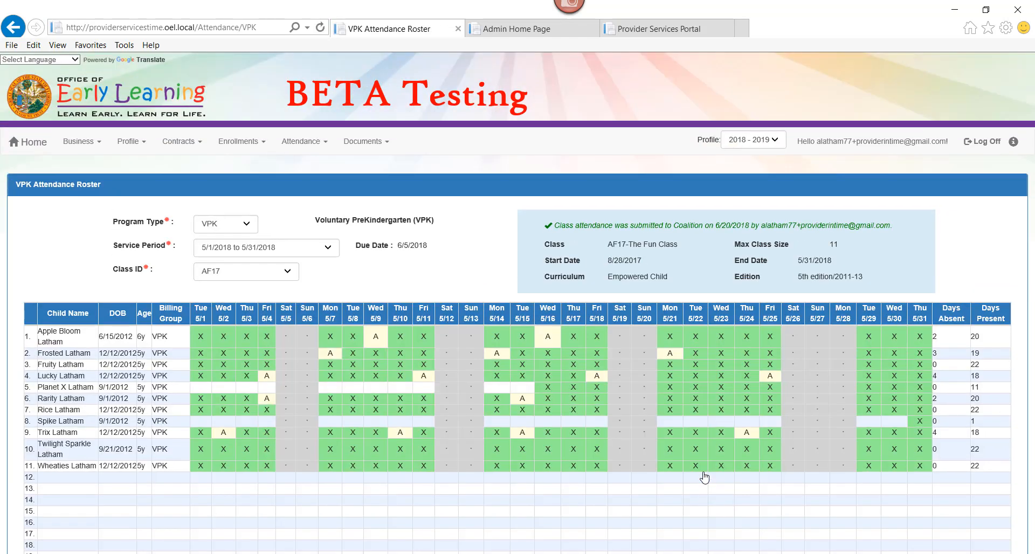
Step: Switch the roster's service period to April 2018 (4/1/2018 to 4/30/2018)
left_click(296, 248)
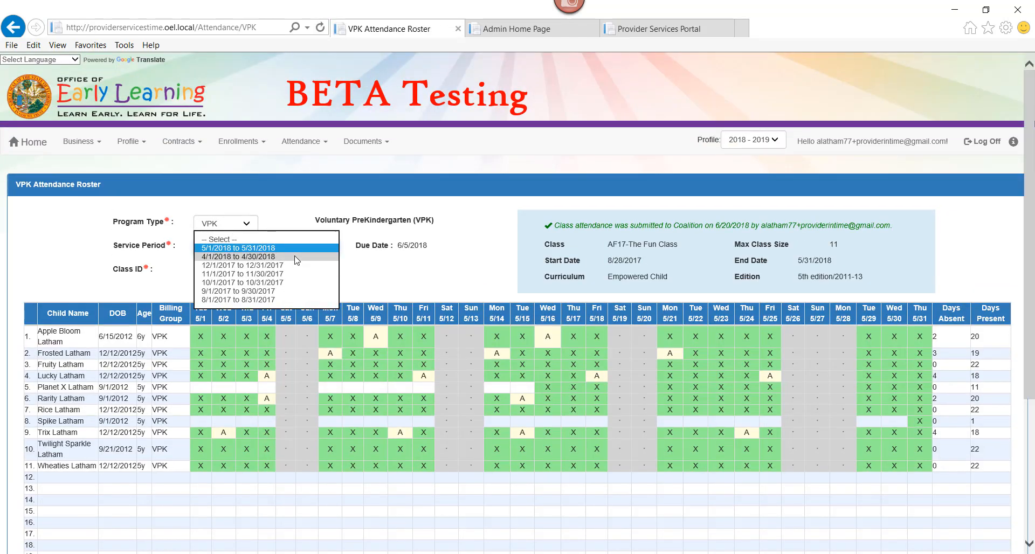
left_click(296, 257)
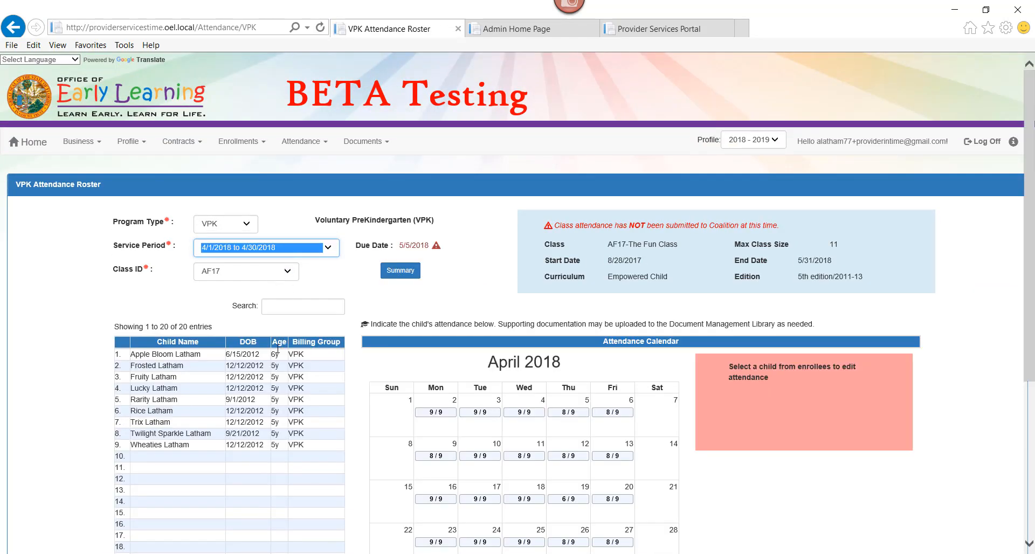